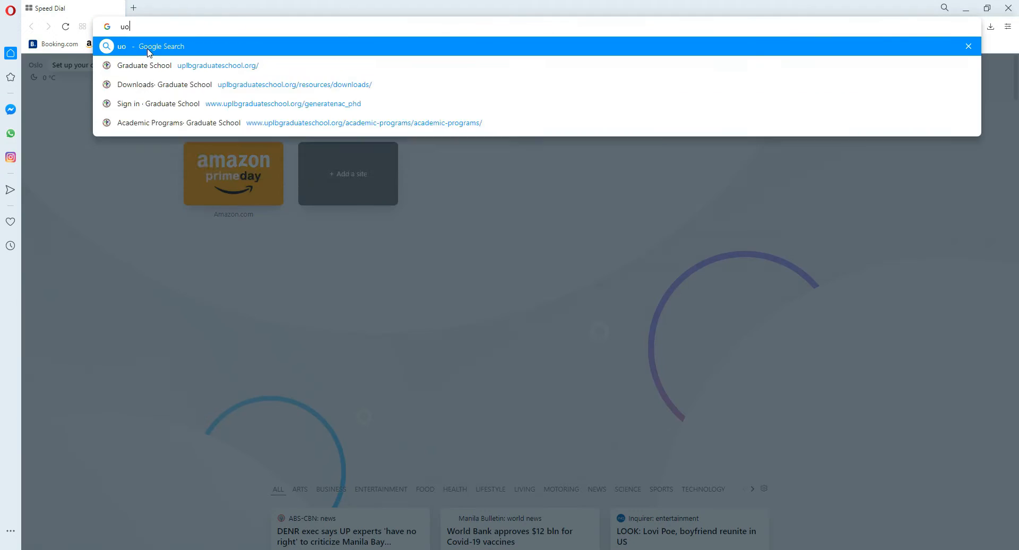
# Step: Open the UPLB Graduate School website and go to its page of academic programs
pyautogui.press('Return')
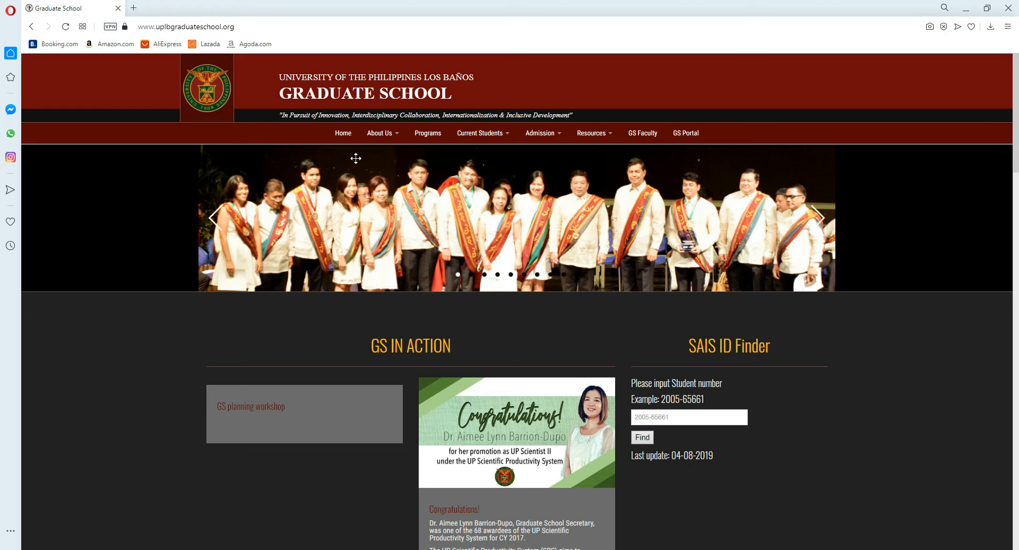
pyautogui.moveTo(404, 141)
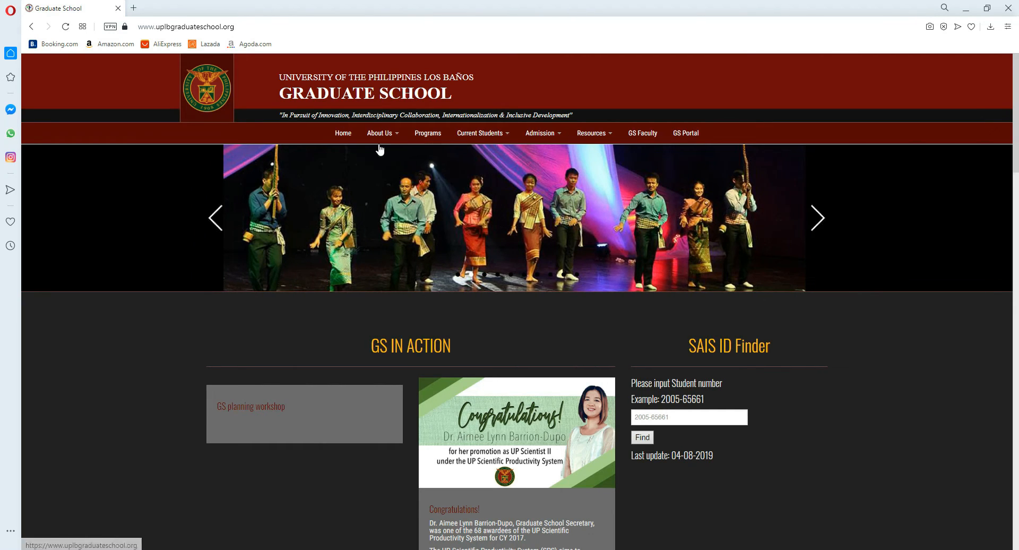
pyautogui.click(429, 136)
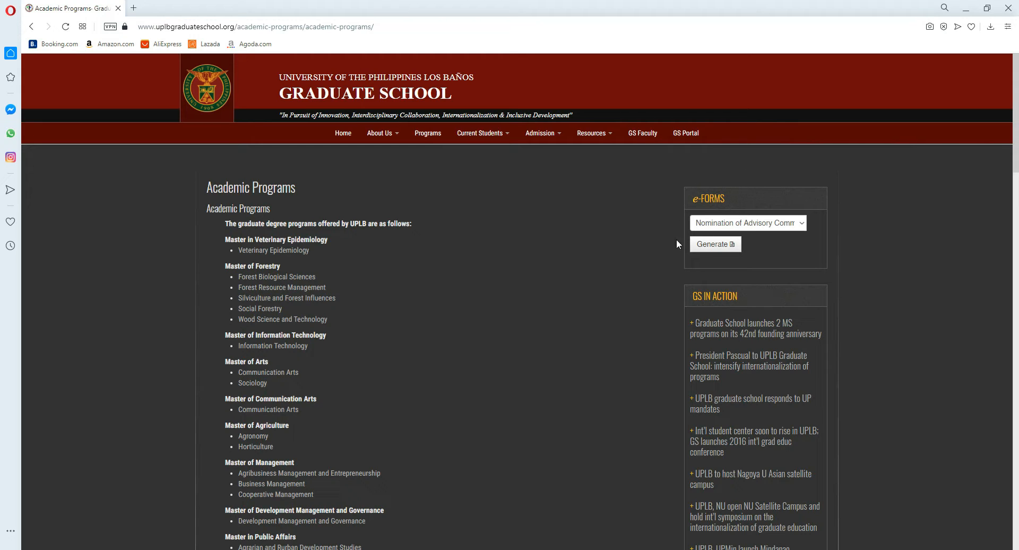
# Step: Select the Nomination of Advisory Committee for PHD e-form and start generating it
pyautogui.click(722, 224)
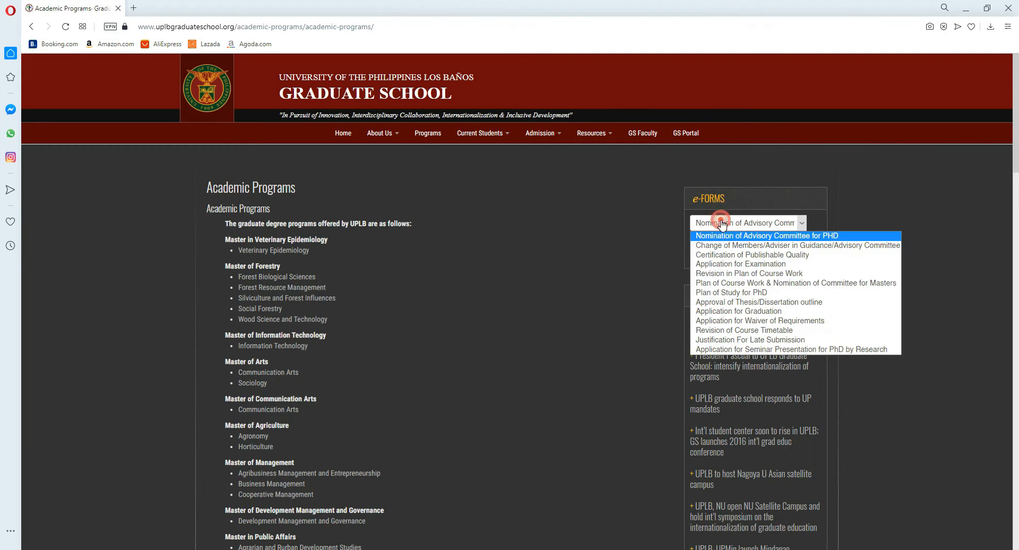
pyautogui.click(762, 240)
pyautogui.click(717, 245)
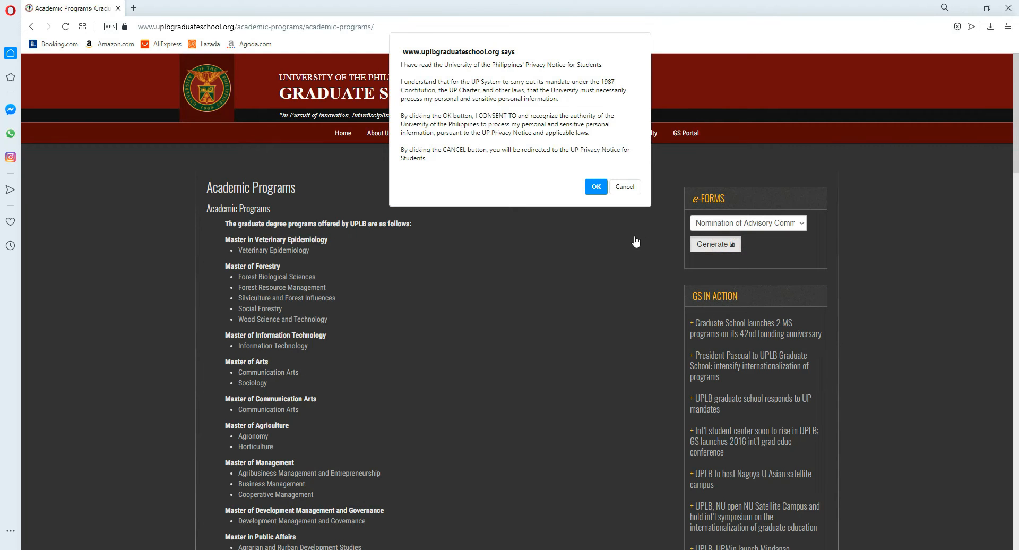
# Step: Decline the data-processing consent to read the UP Privacy Notice for Students, and return to the Academic Programs page
pyautogui.click(625, 186)
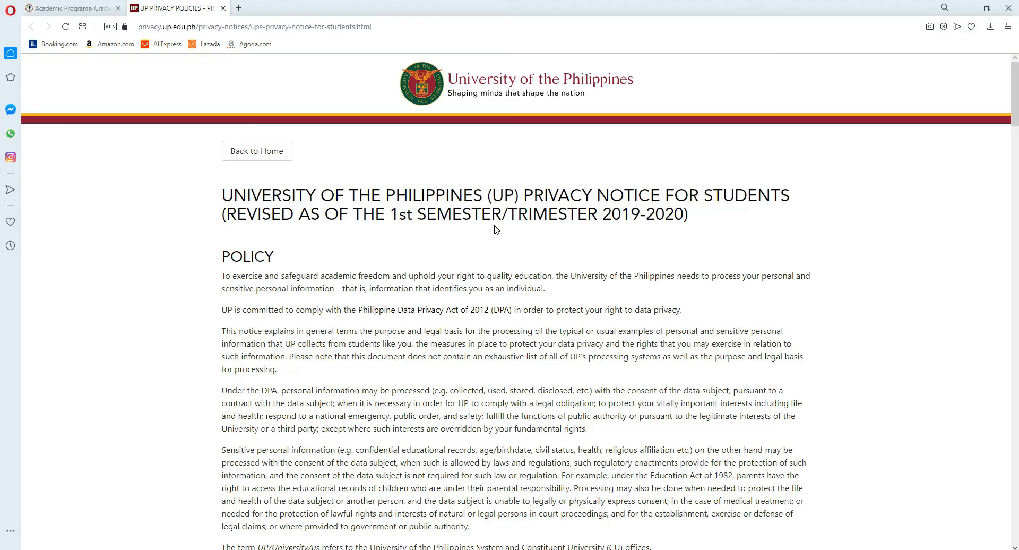
pyautogui.scroll(-4, 515, 239)
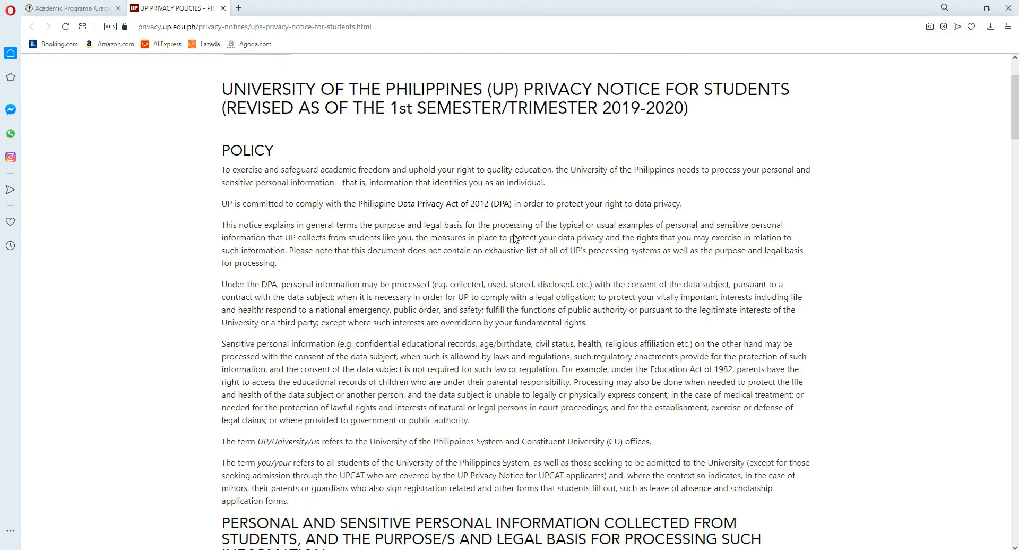
pyautogui.scroll(-1, 514, 234)
pyautogui.scroll(-3, 514, 231)
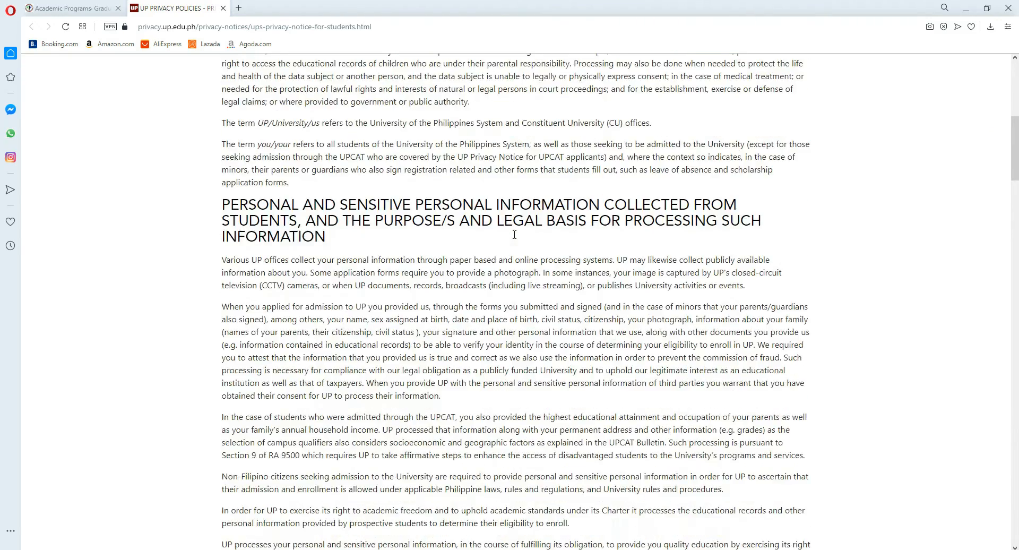
pyautogui.scroll(8, 514, 230)
pyautogui.click(82, 7)
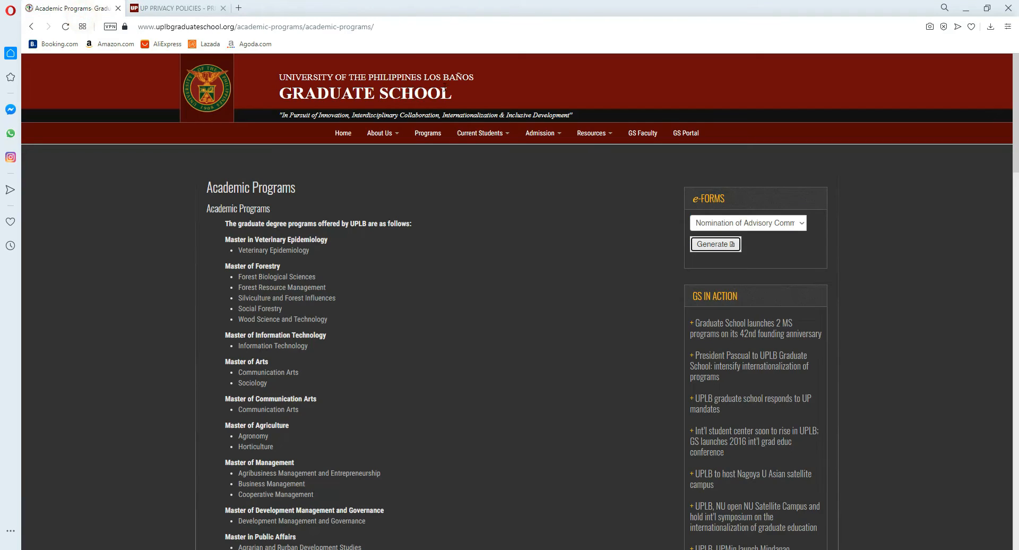
# Step: Generate the selected e-form again, consent to the privacy notice, and maximize the form's window
pyautogui.click(724, 249)
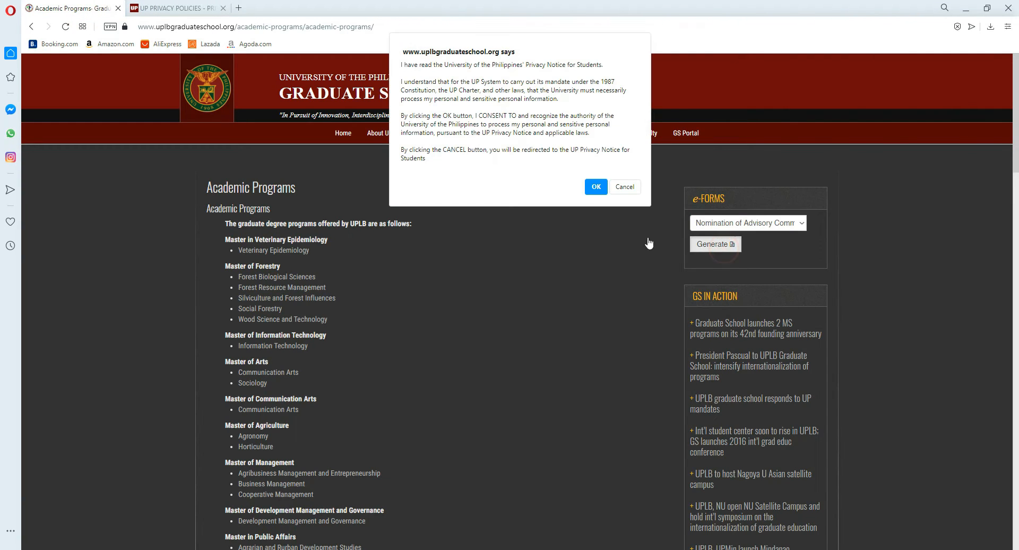
pyautogui.click(598, 195)
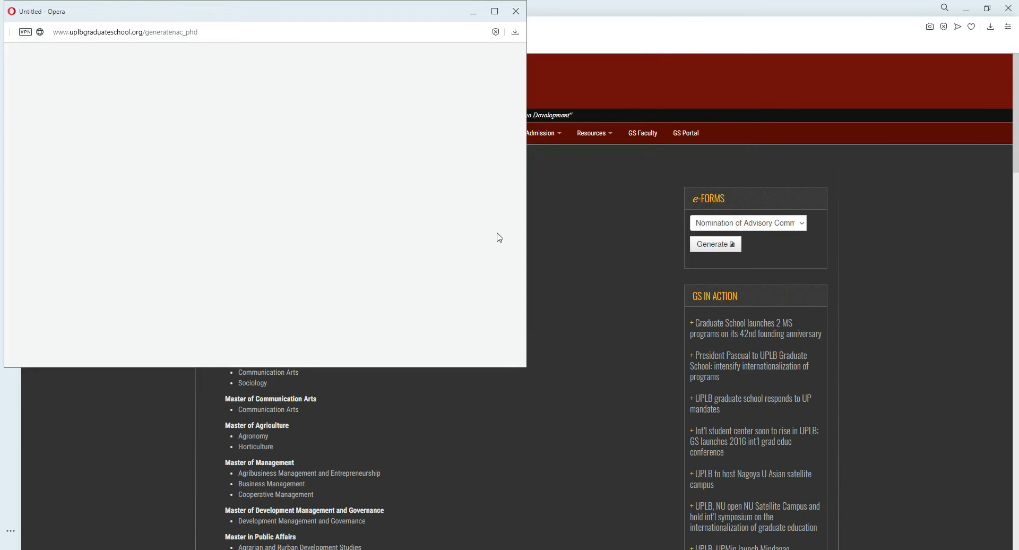
pyautogui.click(494, 12)
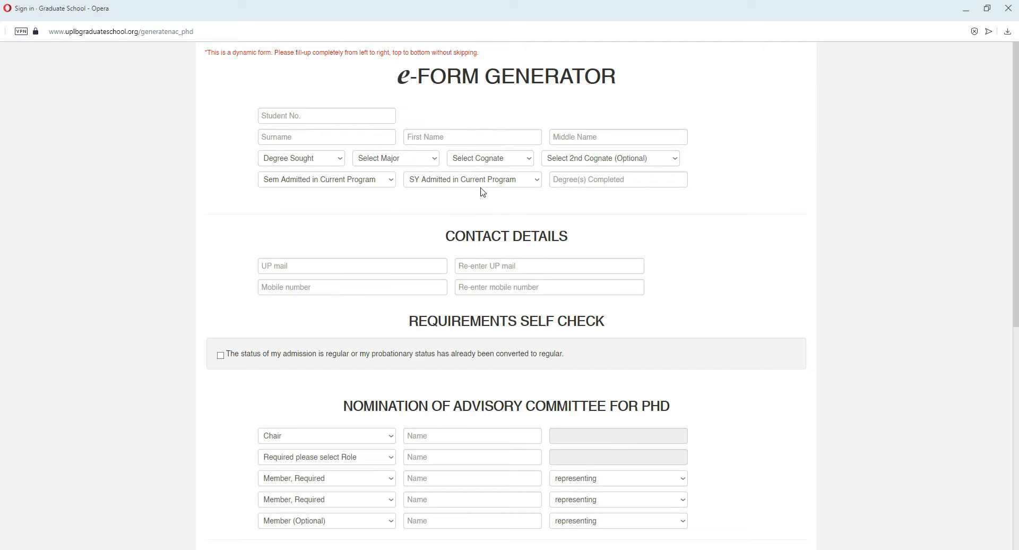
# Step: Examine the red fill-up instruction above the e-Form Generator heading
pyautogui.moveTo(214, 54); pyautogui.dragTo(261, 54)
pyautogui.click(257, 61)
pyautogui.moveTo(302, 53); pyautogui.dragTo(347, 53)
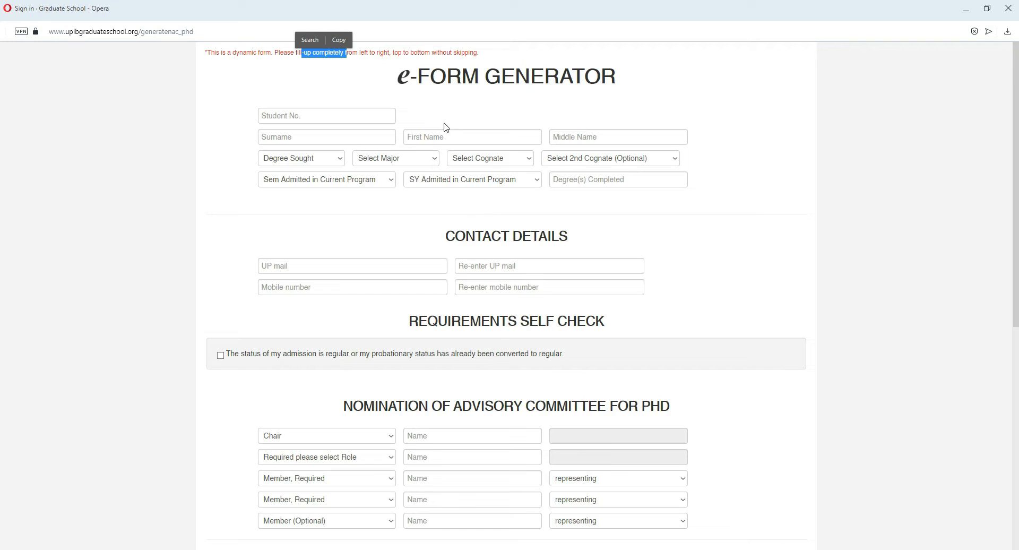
pyautogui.click(443, 100)
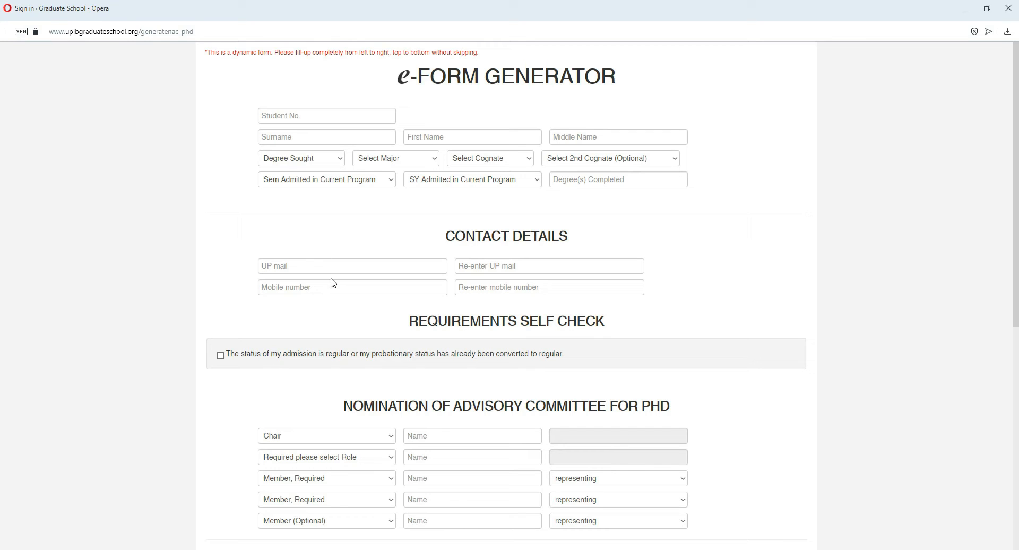
# Step: Enter the student number at the start of the form
pyautogui.click(269, 116)
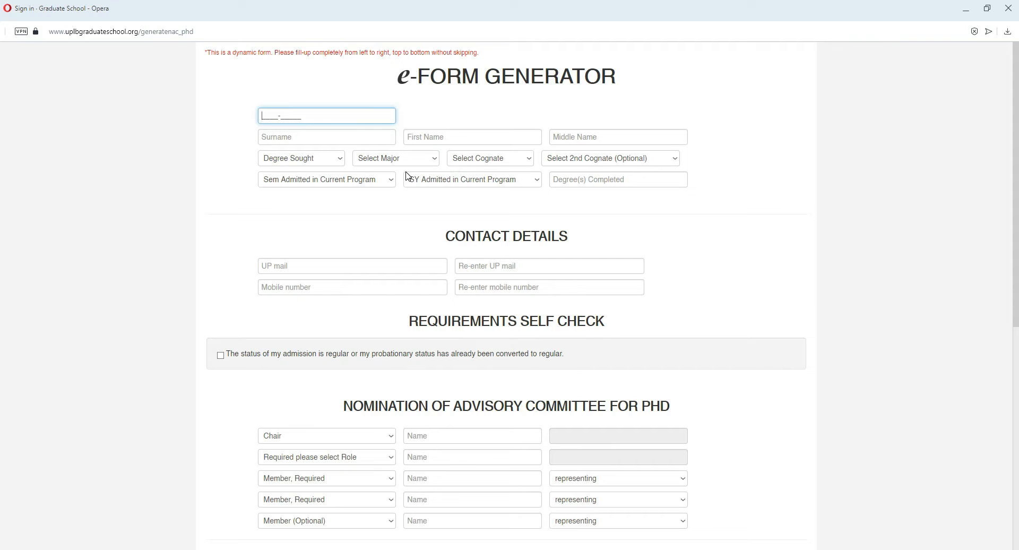
pyautogui.click(299, 92)
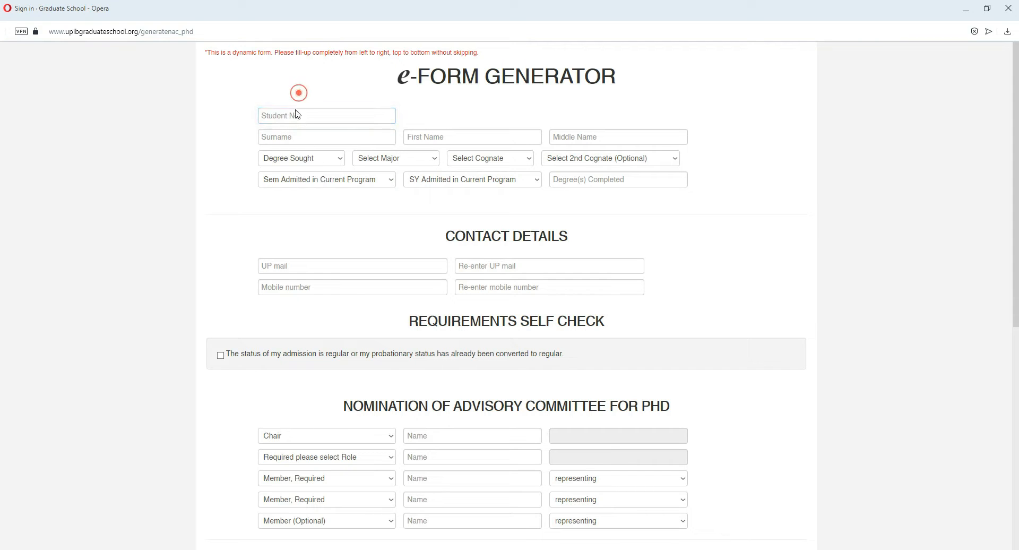
pyautogui.click(269, 118)
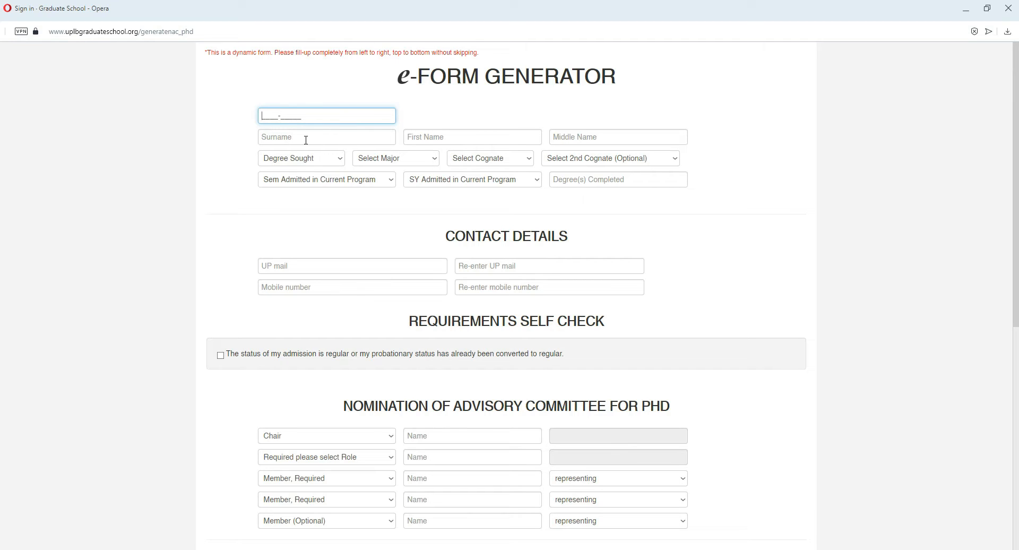
pyautogui.click(218, 129)
pyautogui.click(264, 117)
pyautogui.write('2020-20200')
pyautogui.press('Tab')
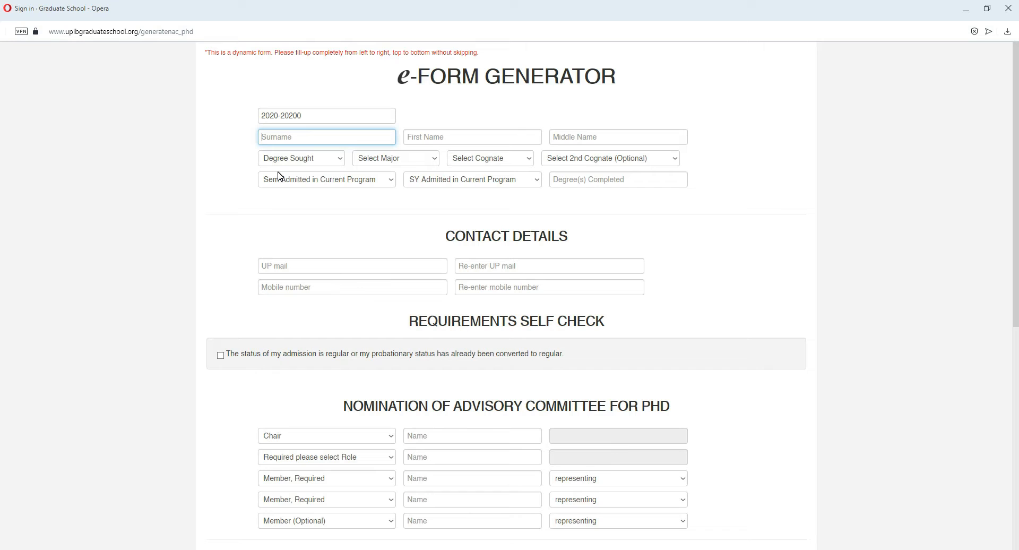
# Step: Fill in the student's surname, first name and middle name
pyautogui.write('Pamilya')
pyautogui.press('Tab')
pyautogui.write('Panga')
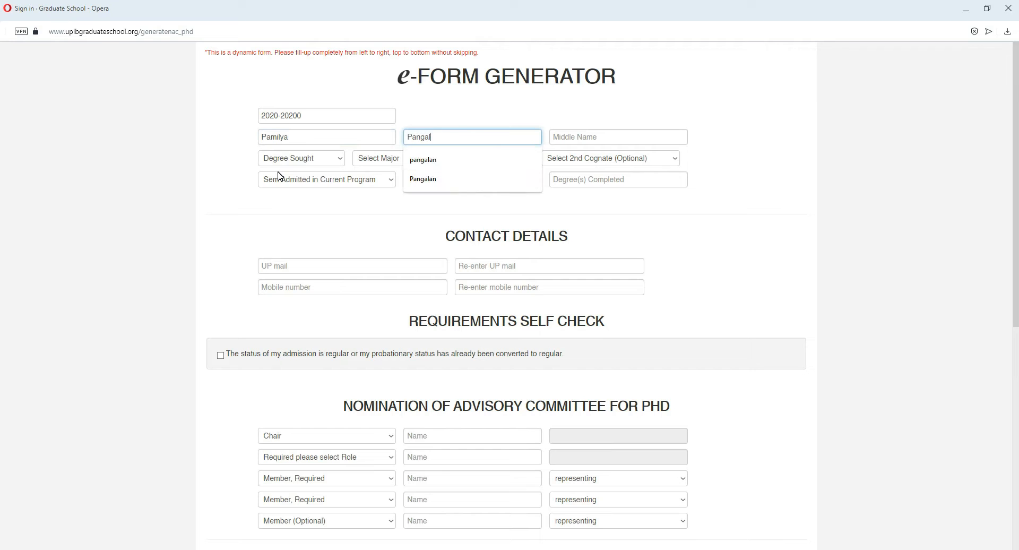
pyautogui.press('Tab')
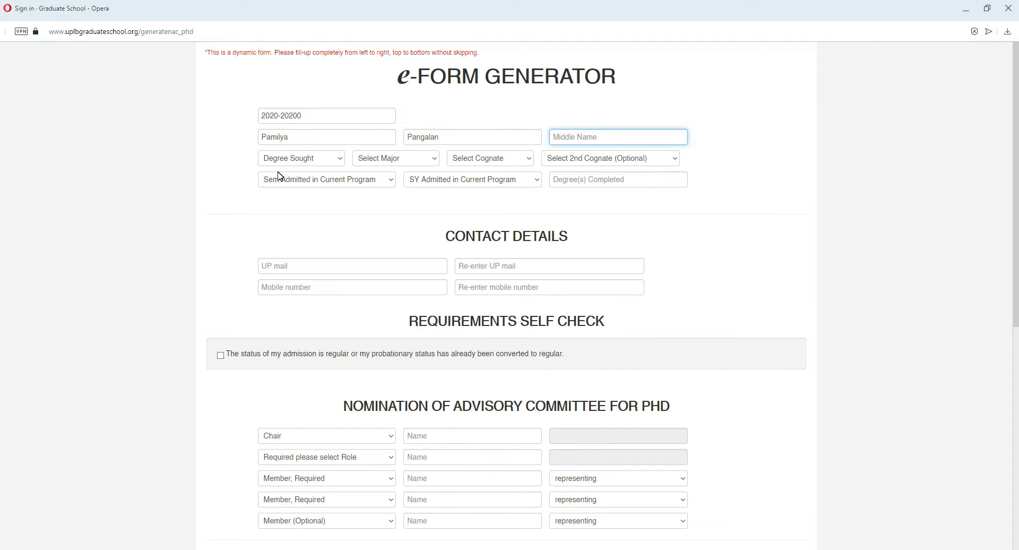
pyautogui.write('Gitna')
pyautogui.press('Tab')
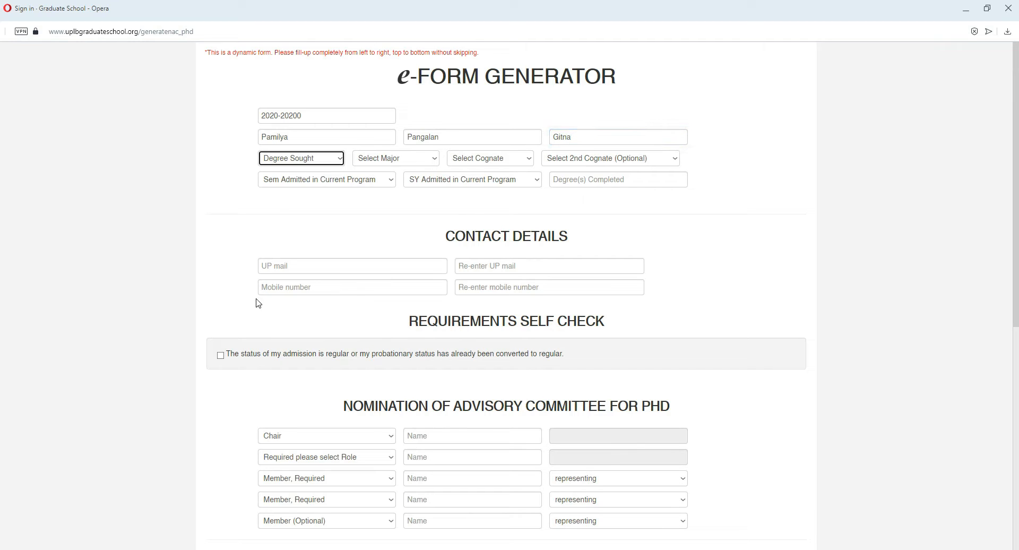
# Step: Set the degree sought to PhD
pyautogui.click(290, 161)
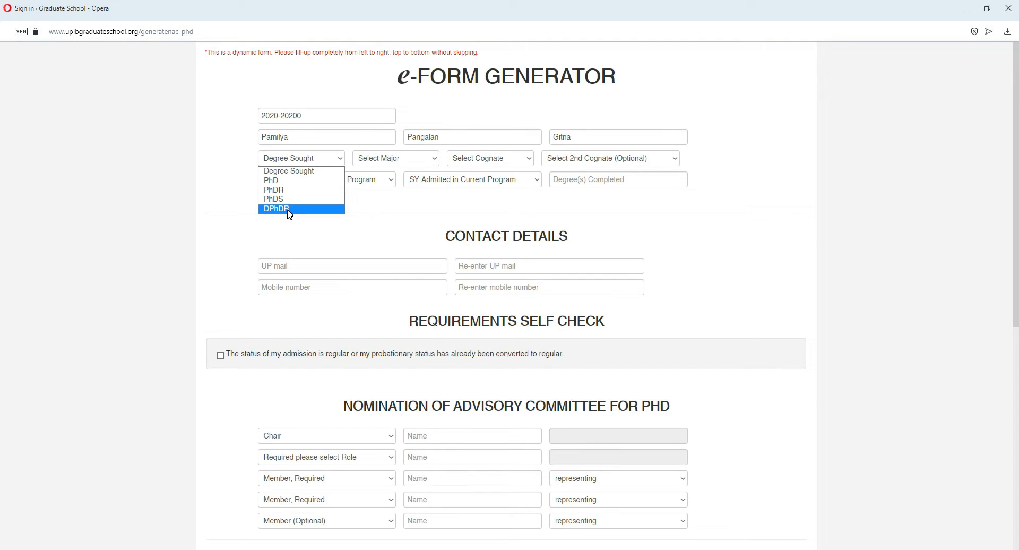
pyautogui.click(291, 181)
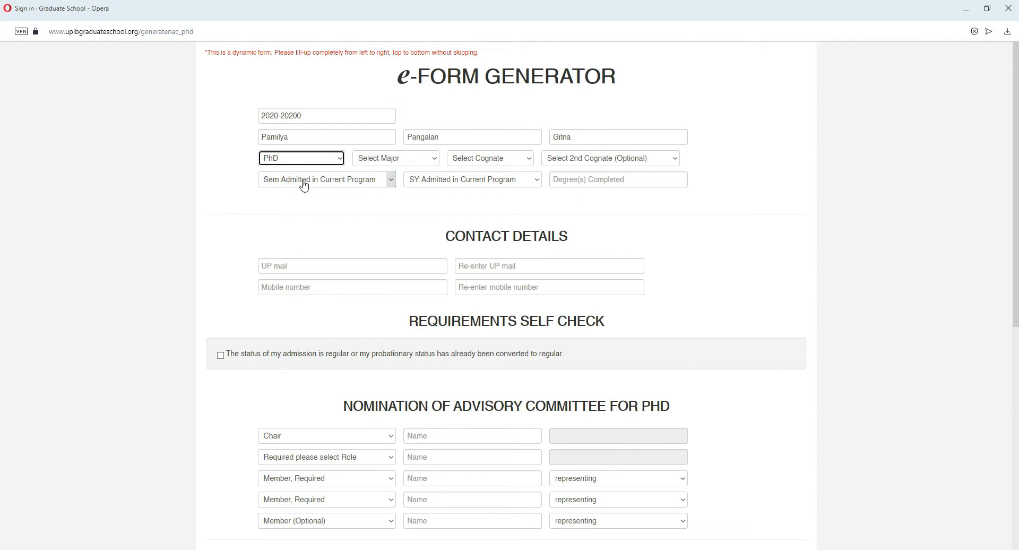
pyautogui.click(317, 162)
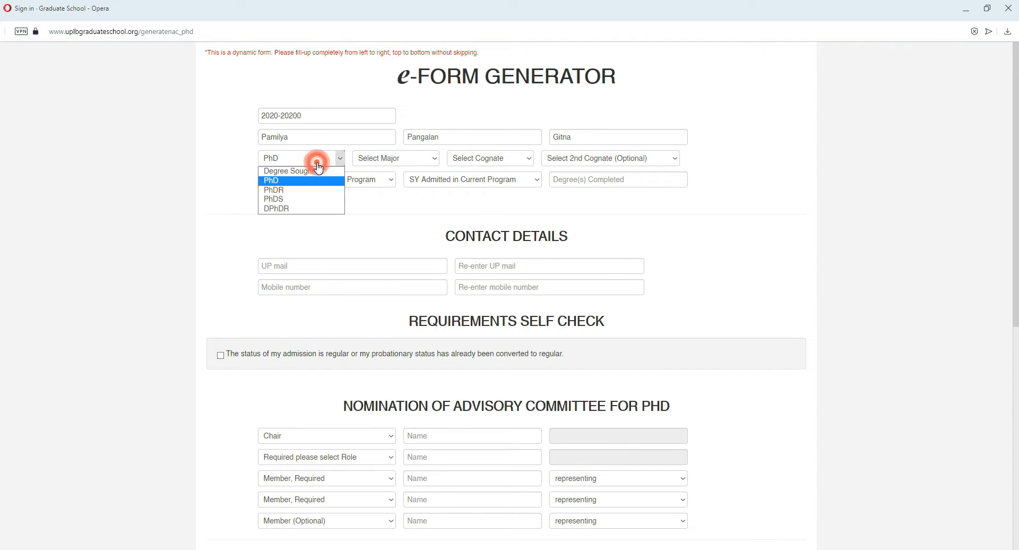
pyautogui.click(283, 183)
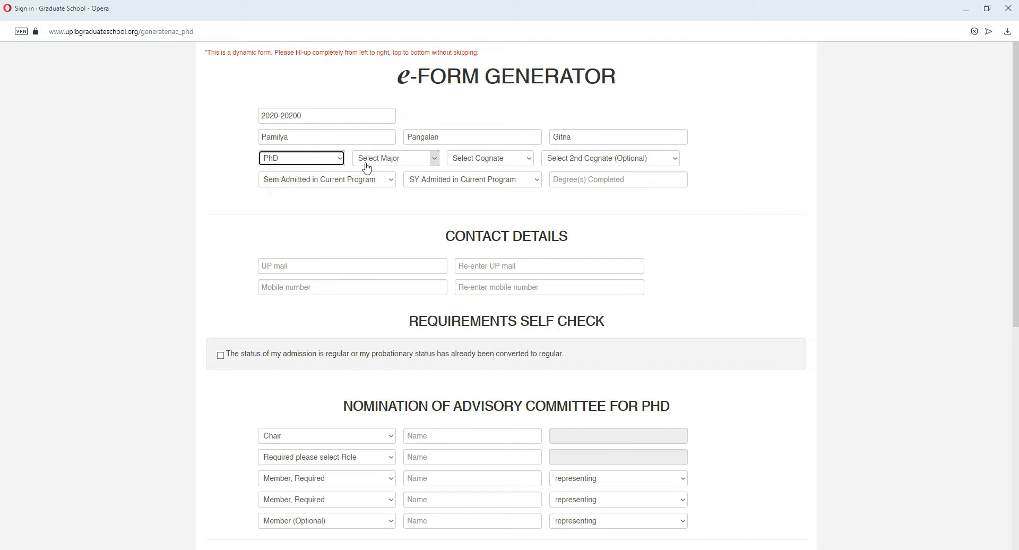
# Step: Choose Environmental Science as the student's major
pyautogui.click(385, 164)
pyautogui.scroll(-4, 395, 199)
pyautogui.scroll(4, 398, 203)
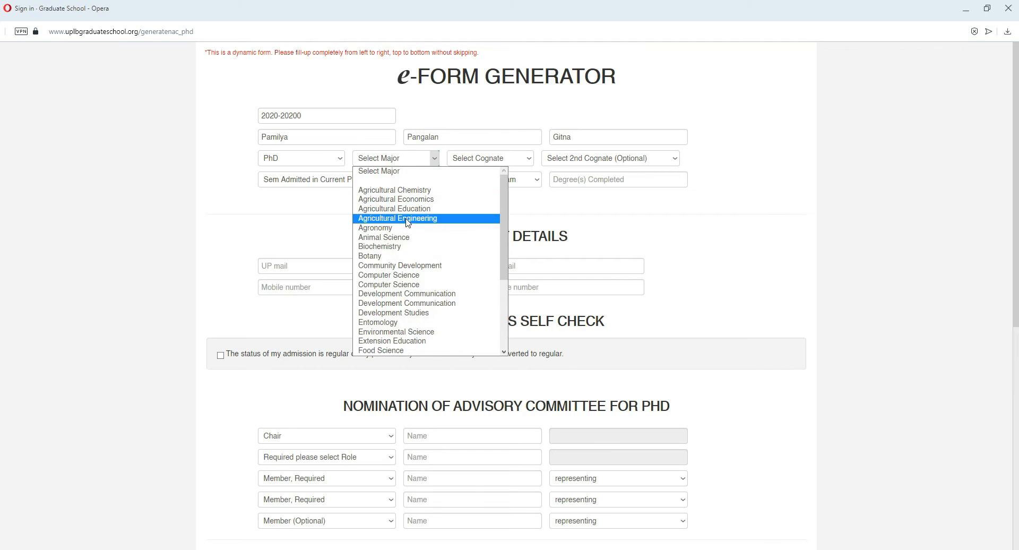
pyautogui.scroll(-4, 382, 265)
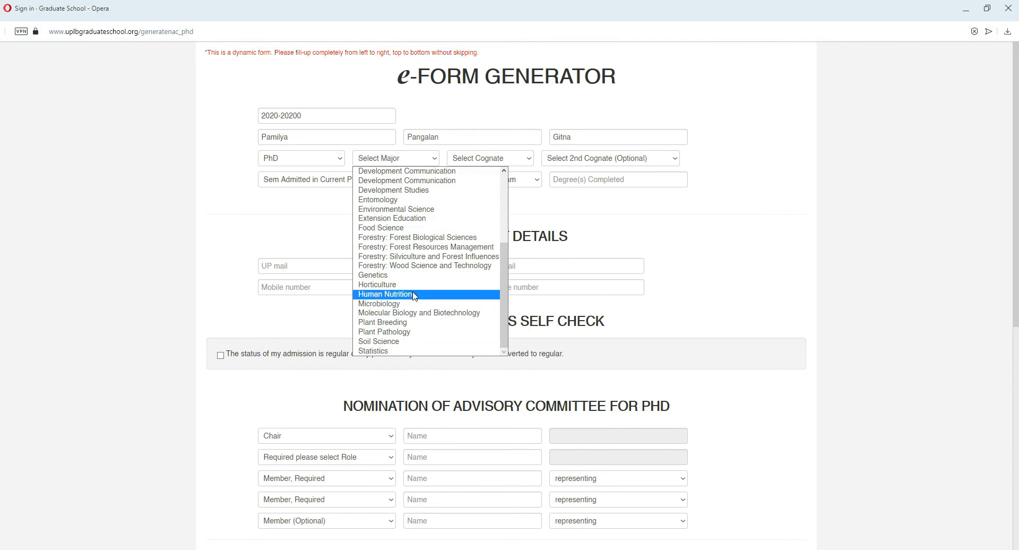
pyautogui.click(414, 209)
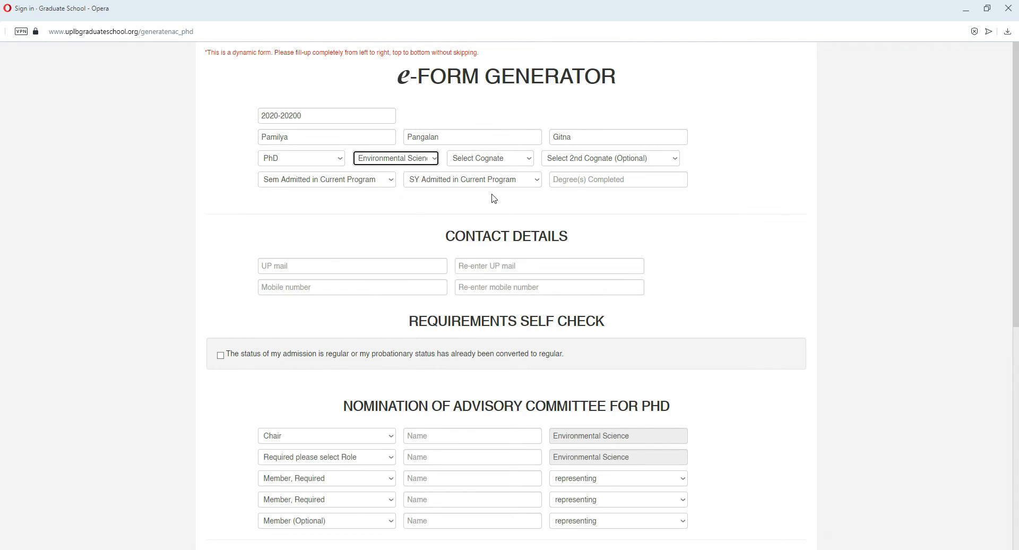
# Step: Choose Economics as the student's first cognate
pyautogui.click(515, 161)
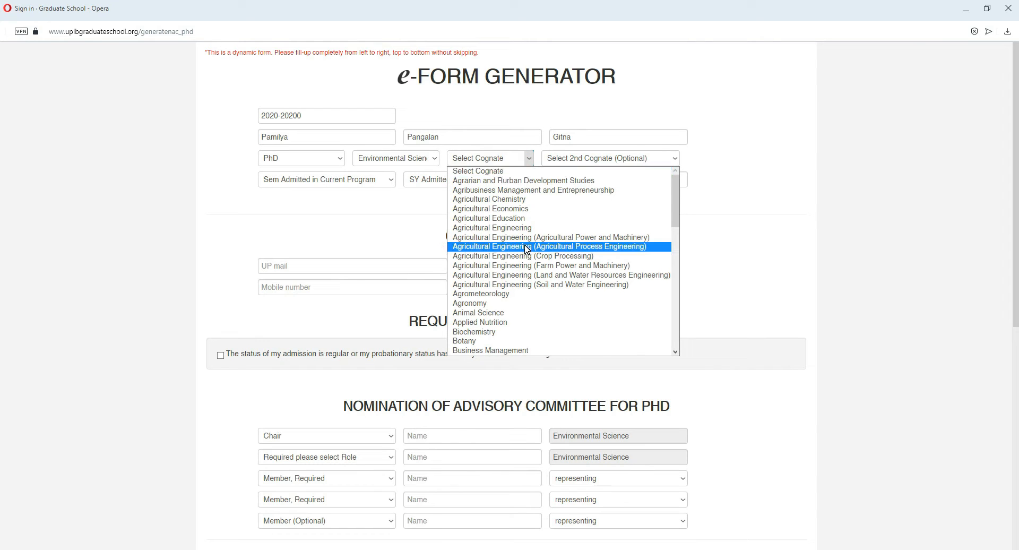
pyautogui.scroll(-8, 527, 248)
pyautogui.scroll(5, 526, 248)
pyautogui.scroll(2, 527, 248)
pyautogui.scroll(-4, 526, 246)
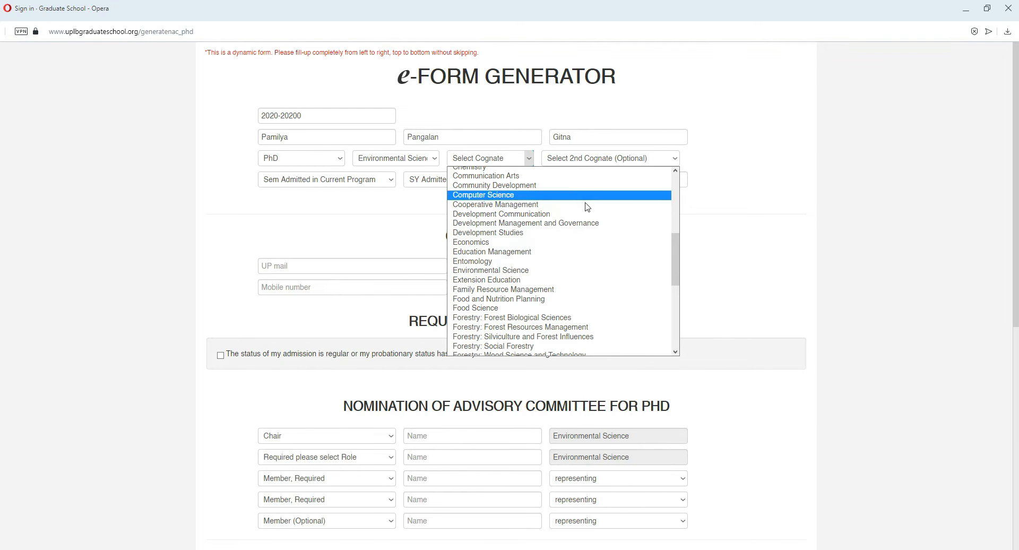
pyautogui.click(507, 243)
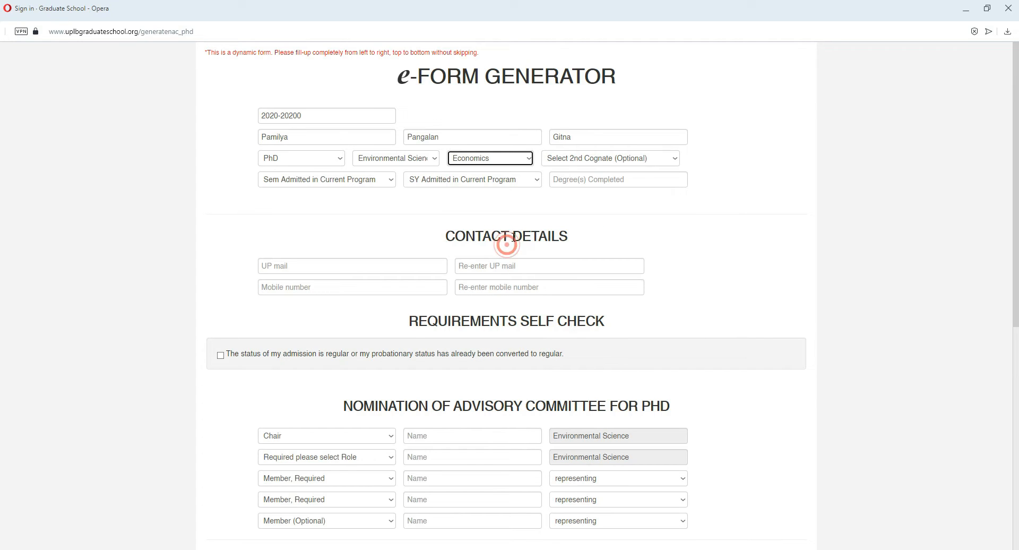
# Step: Choose Animal Science as the optional second cognate
pyautogui.click(577, 161)
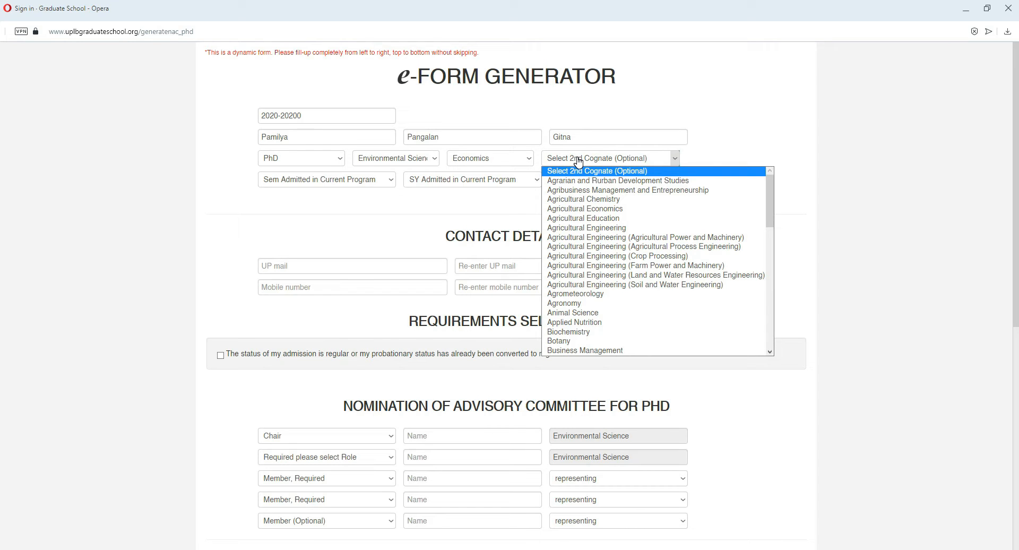
pyautogui.click(601, 159)
pyautogui.click(603, 159)
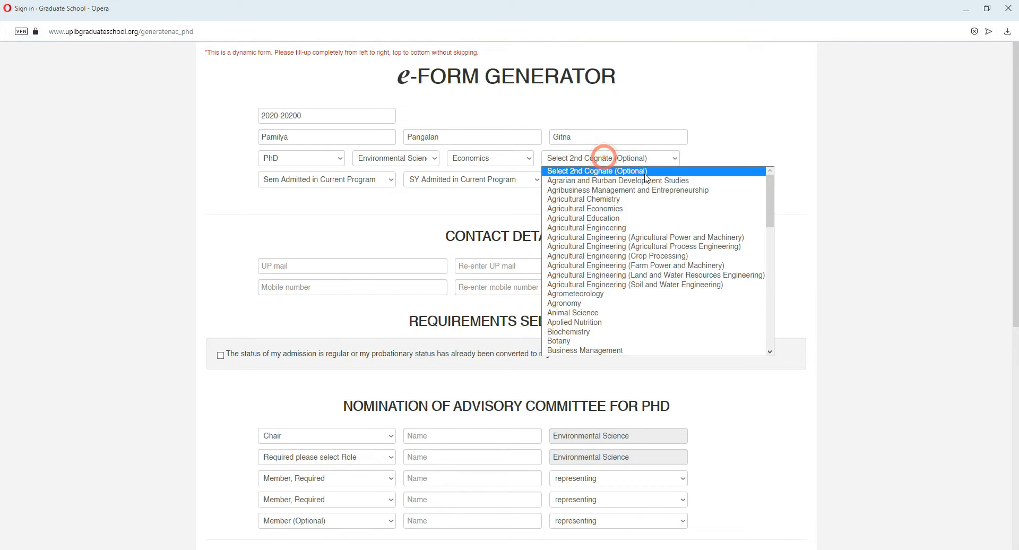
pyautogui.click(582, 313)
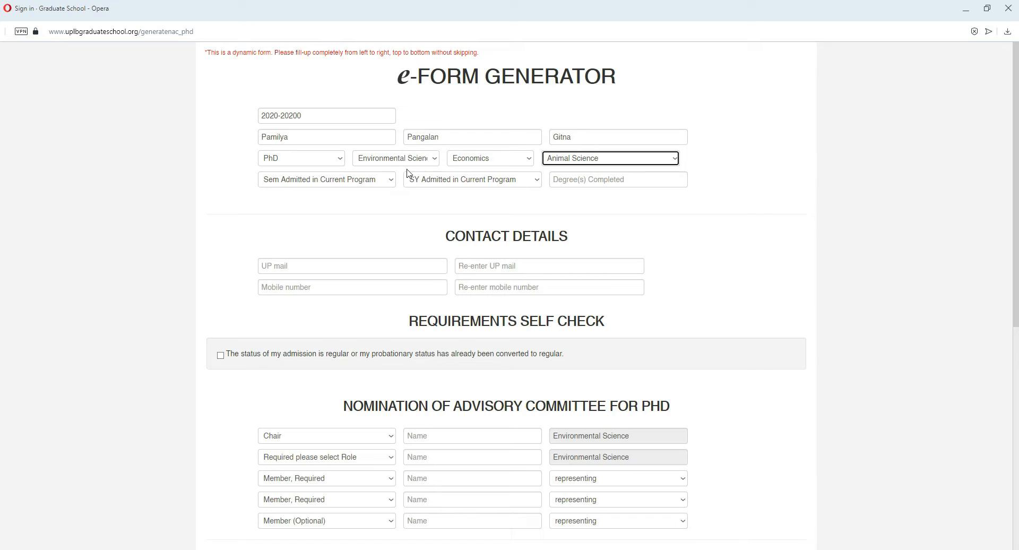
# Step: Clear the optional second cognate and set the semester admitted in the current program to 1st Sem
pyautogui.click(567, 159)
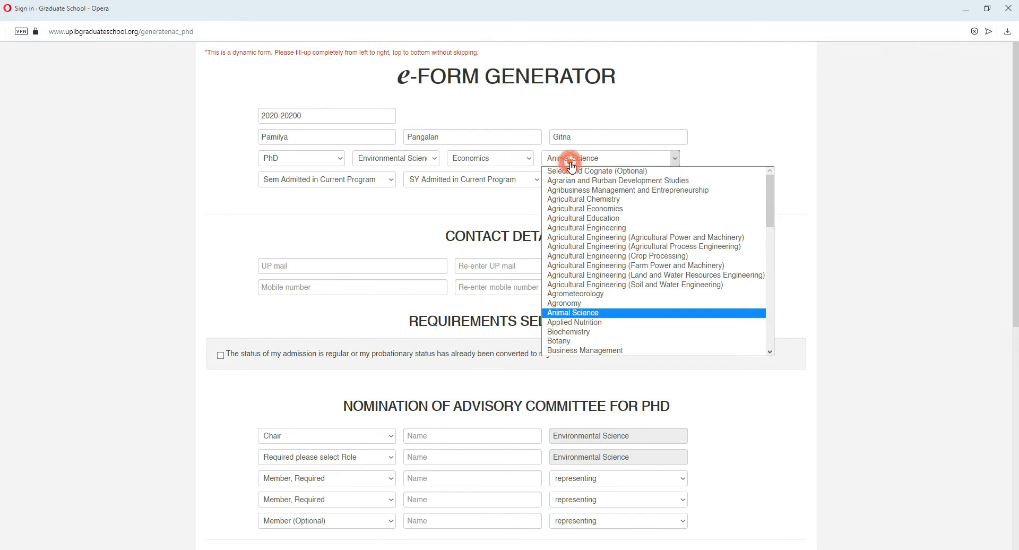
pyautogui.click(599, 171)
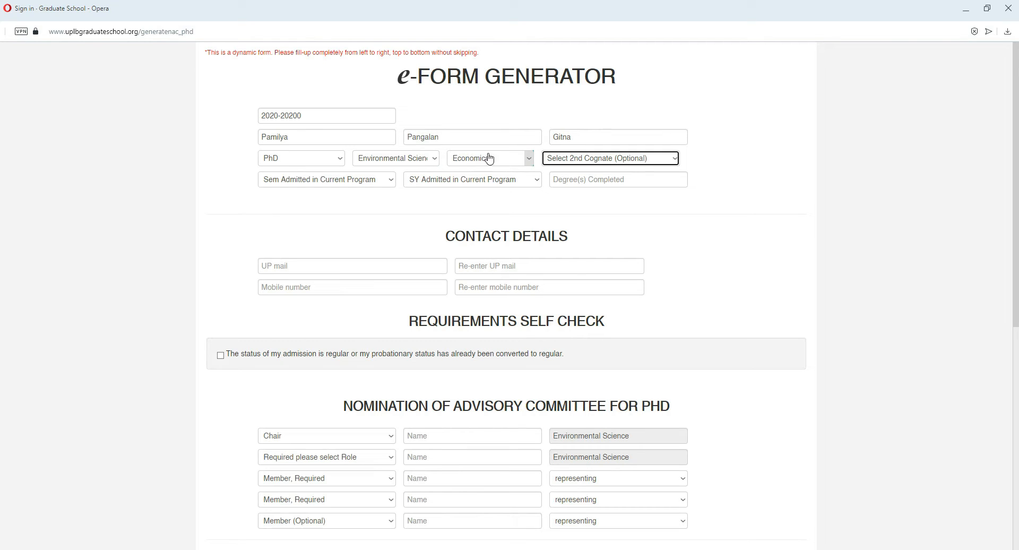
pyautogui.click(354, 184)
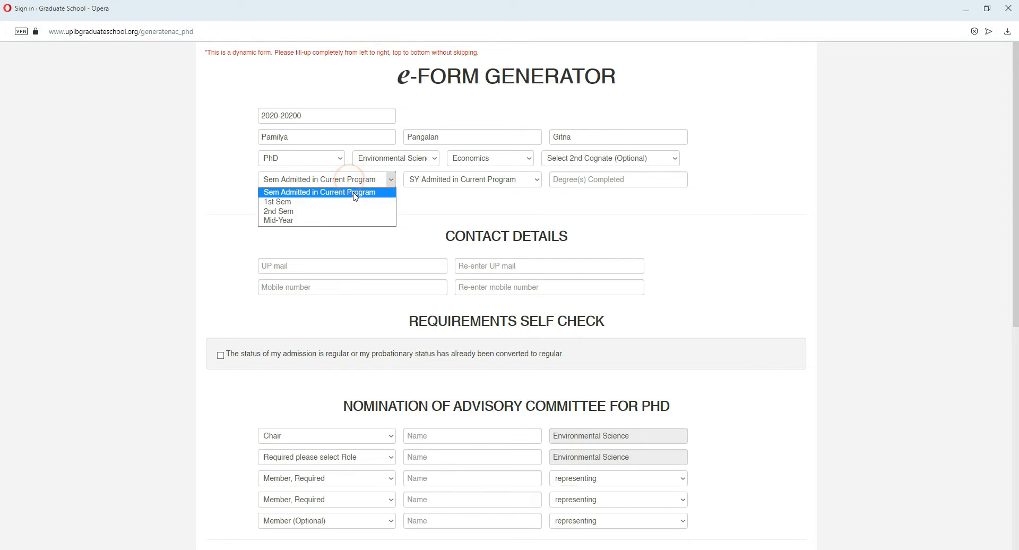
pyautogui.click(319, 202)
# Step: Set the school year admitted to 2020-2021 and enter MS Environmental Science as the degree completed
pyautogui.click(415, 184)
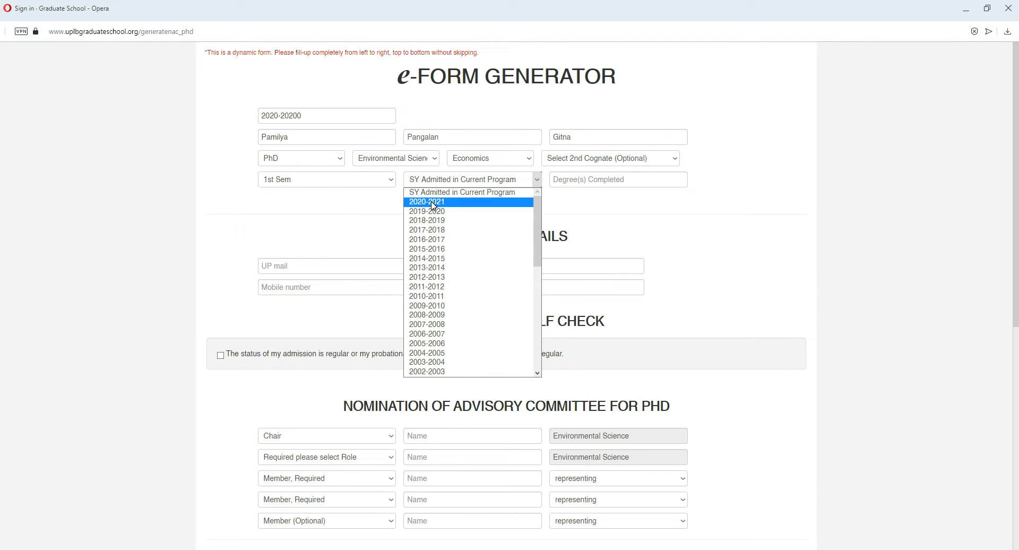
pyautogui.click(432, 203)
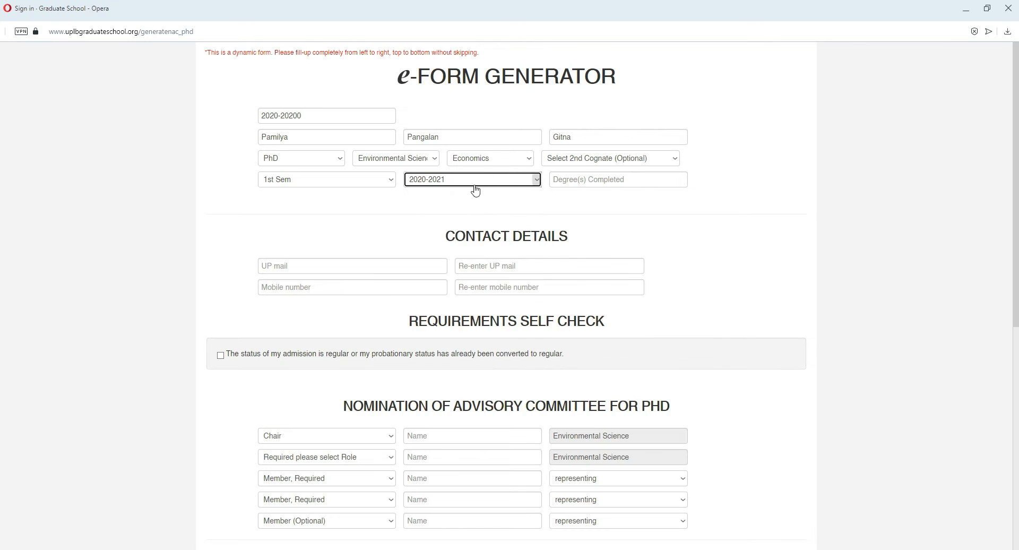
pyautogui.click(471, 205)
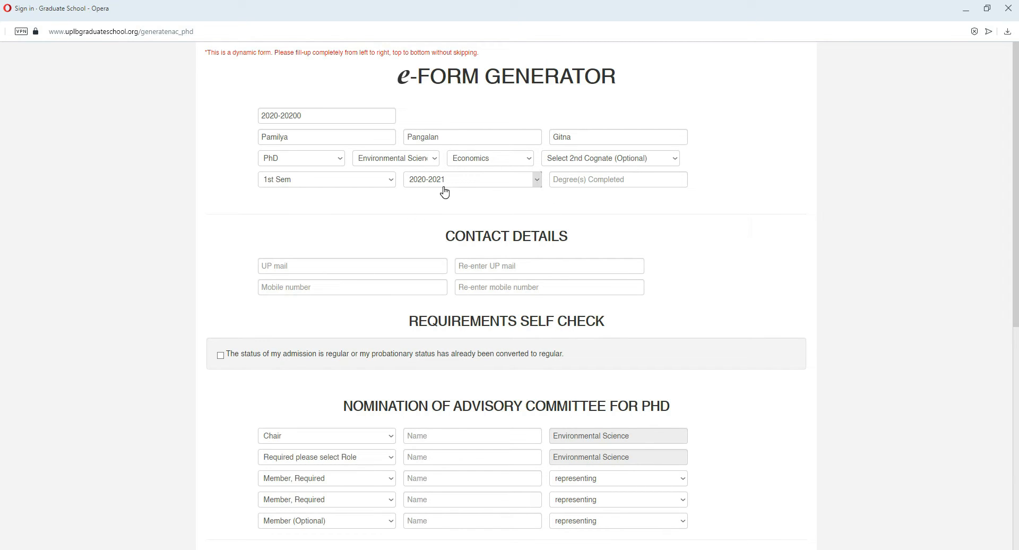
pyautogui.click(608, 179)
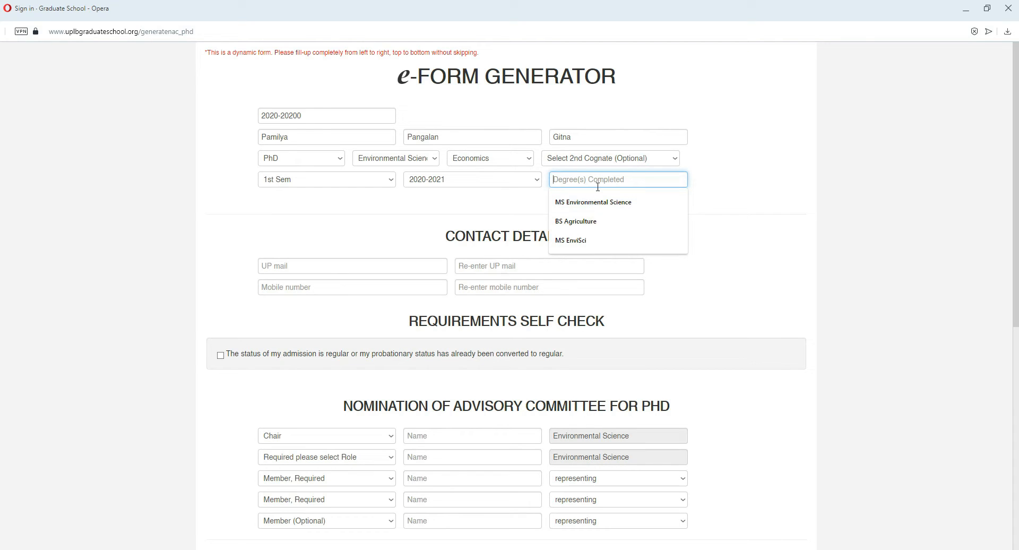
pyautogui.click(599, 202)
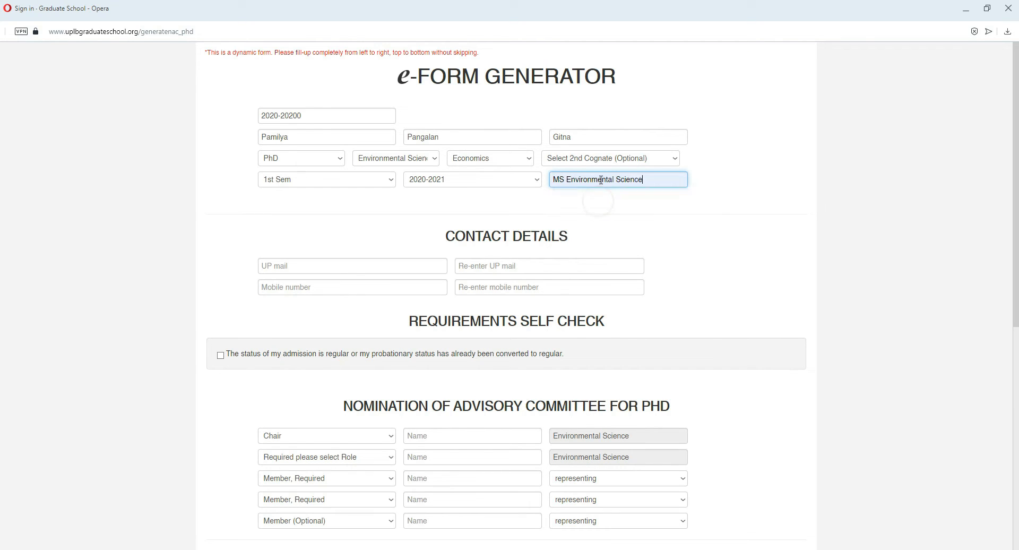
pyautogui.click(645, 202)
# Step: Enter the student's UP mail address in the contact details and repeat it in the confirmation field
pyautogui.scroll(-1, 599, 192)
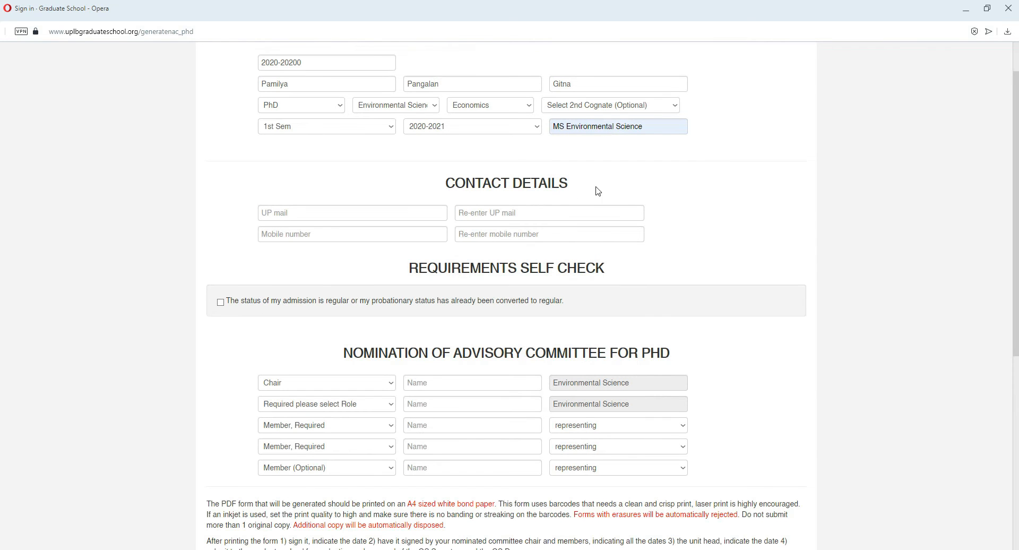
pyautogui.click(348, 192)
pyautogui.click(326, 214)
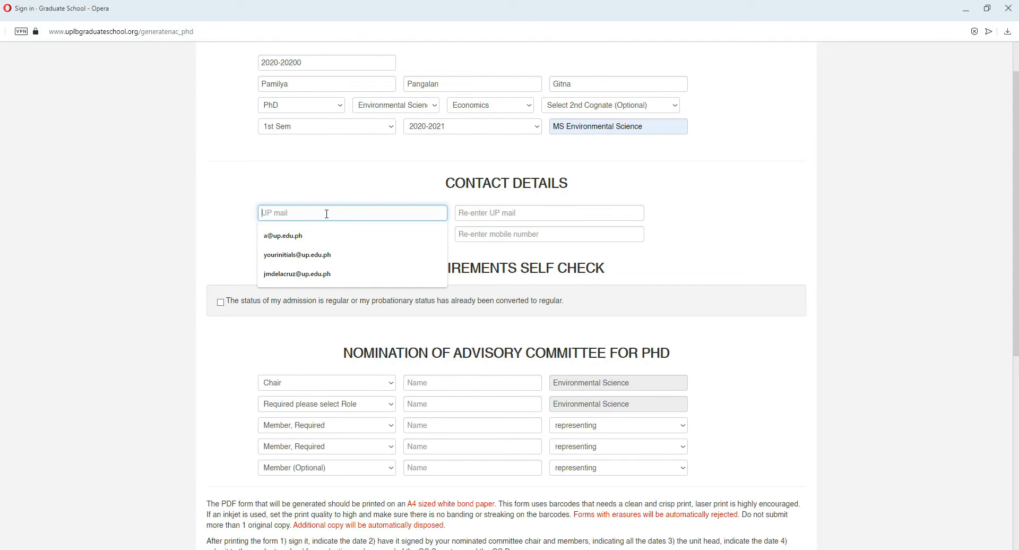
pyautogui.click(468, 212)
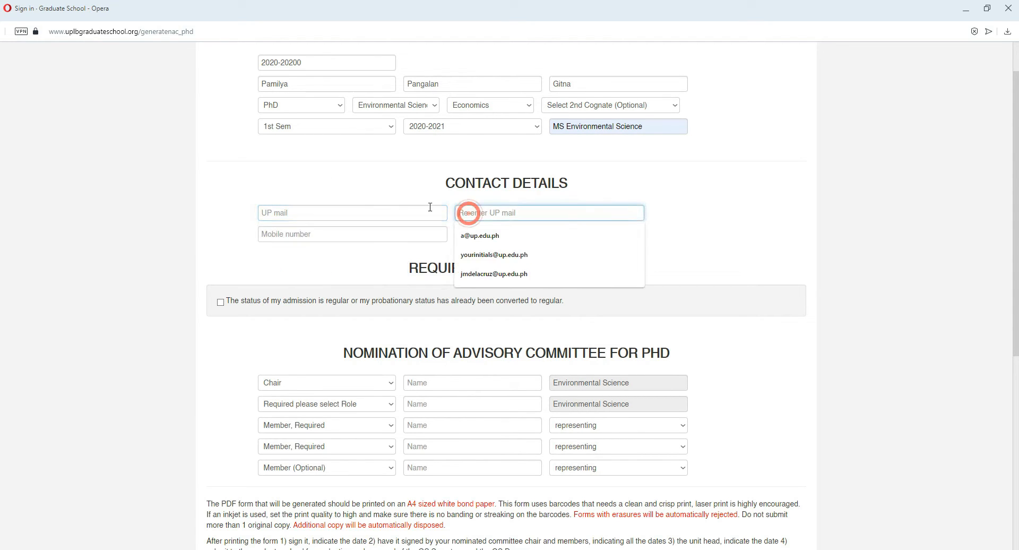
pyautogui.click(353, 209)
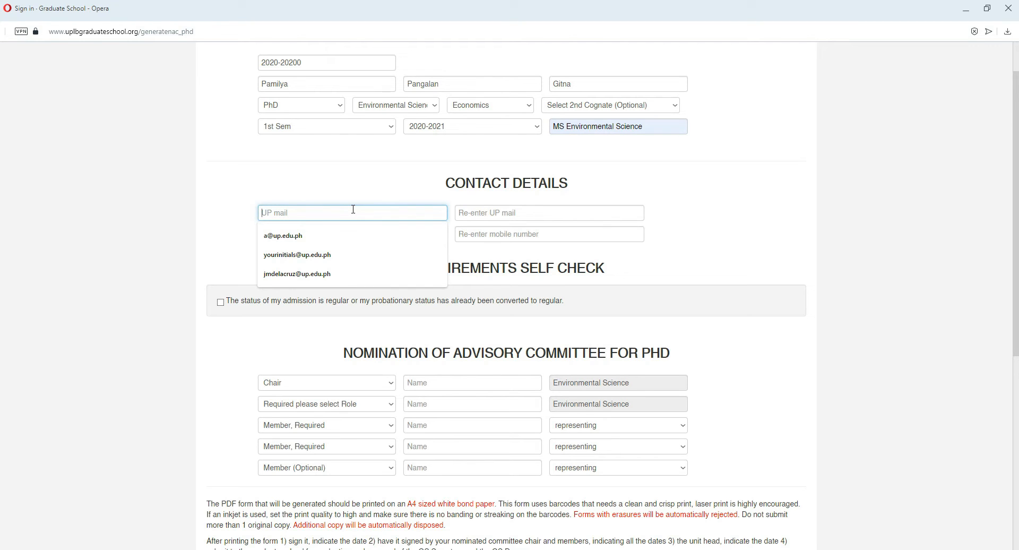
pyautogui.click(354, 189)
pyautogui.click(312, 211)
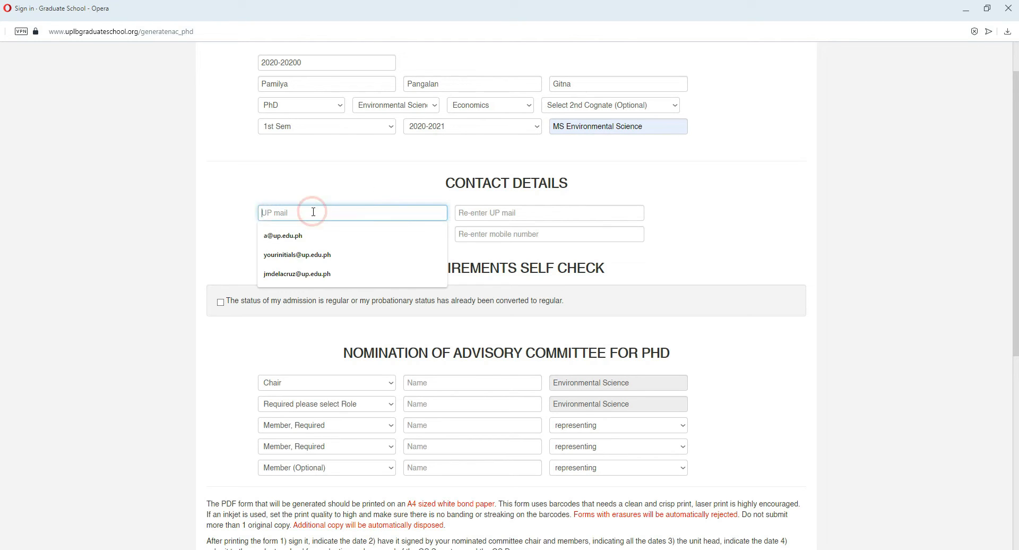
pyautogui.click(295, 236)
pyautogui.click(457, 213)
pyautogui.write('a@up.edu.ph')
pyautogui.click(515, 243)
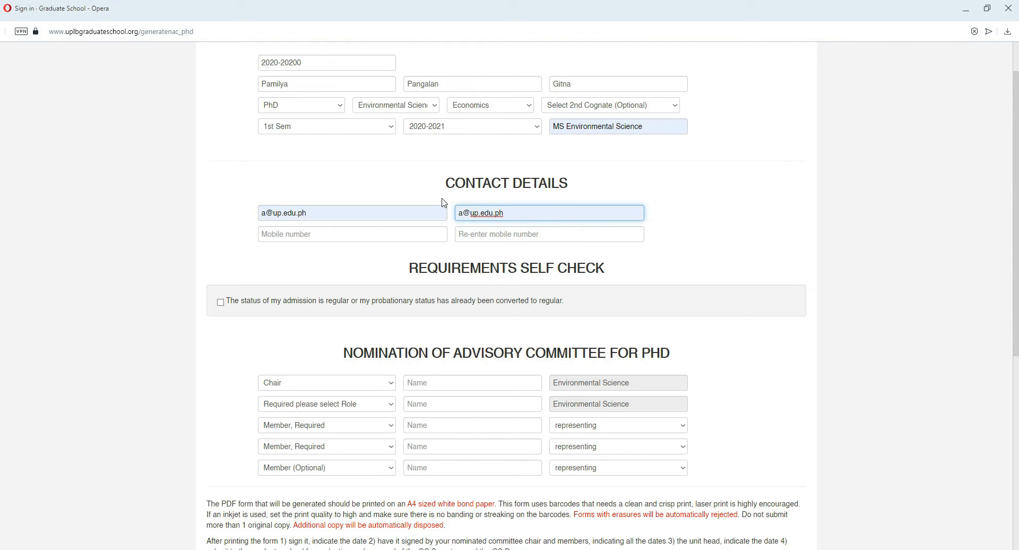
pyautogui.click(409, 197)
# Step: Enter the student's mobile number in the contact details and repeat it in the confirmation field
pyautogui.click(289, 236)
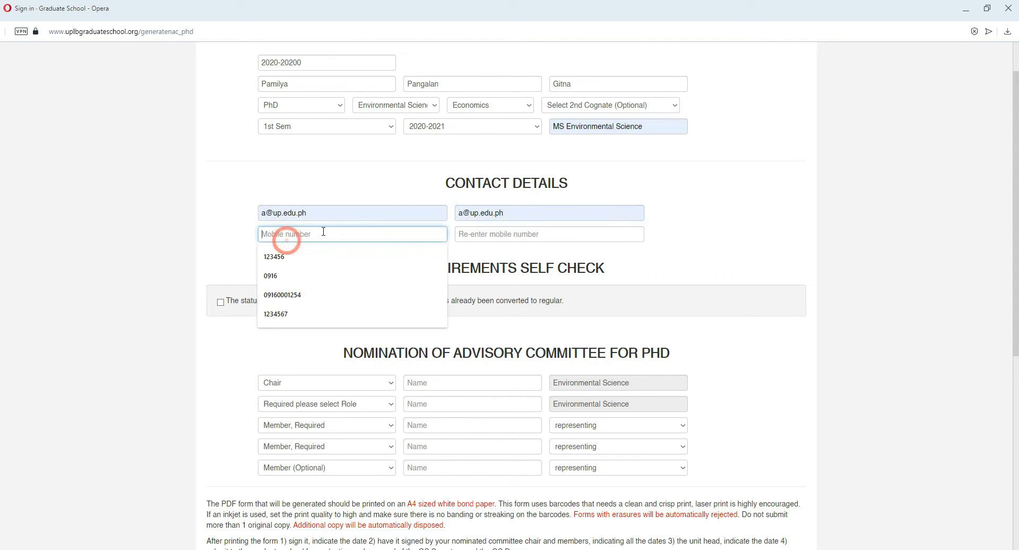
pyautogui.click(288, 258)
pyautogui.click(500, 233)
pyautogui.click(479, 257)
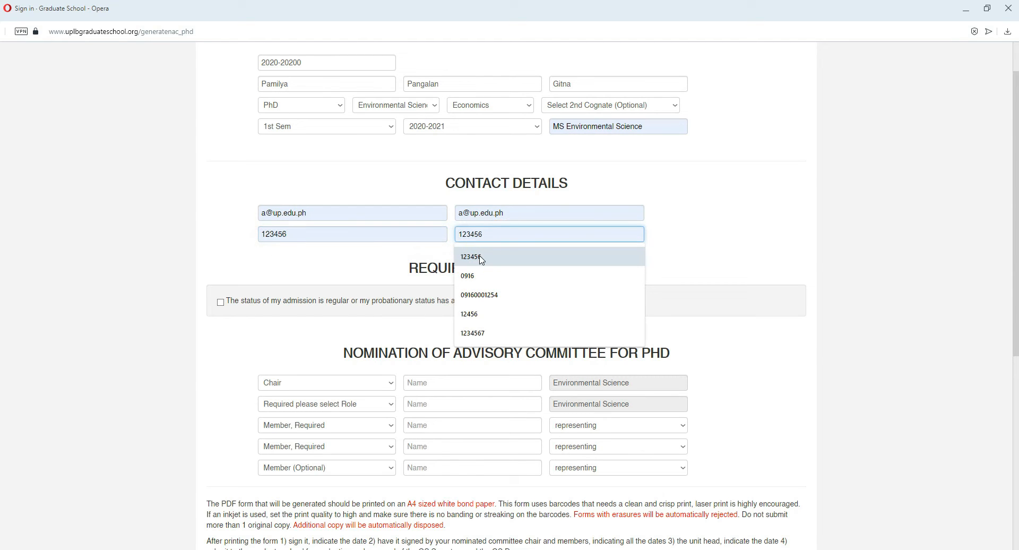
pyautogui.click(501, 234)
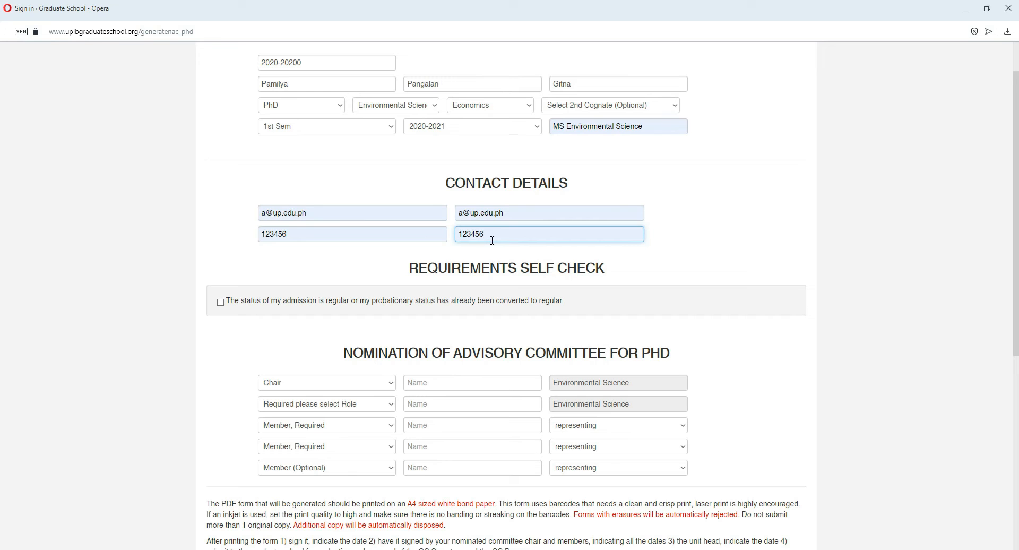
# Step: Confirm in the requirements self check that the admission status is regular or already converted from probationary to regular
pyautogui.scroll(-2, 491, 230)
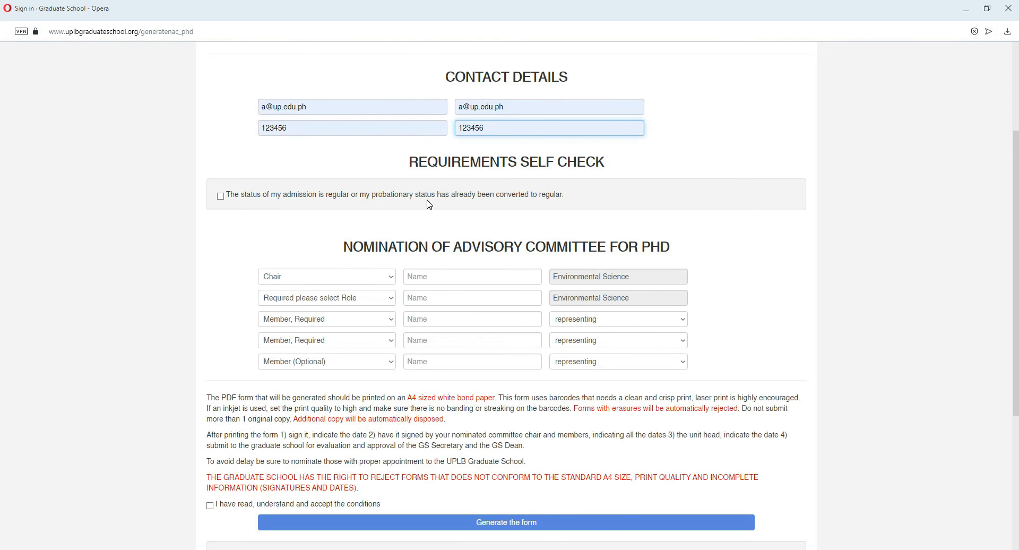
pyautogui.moveTo(405, 163); pyautogui.dragTo(567, 164)
pyautogui.click(566, 164)
pyautogui.click(221, 197)
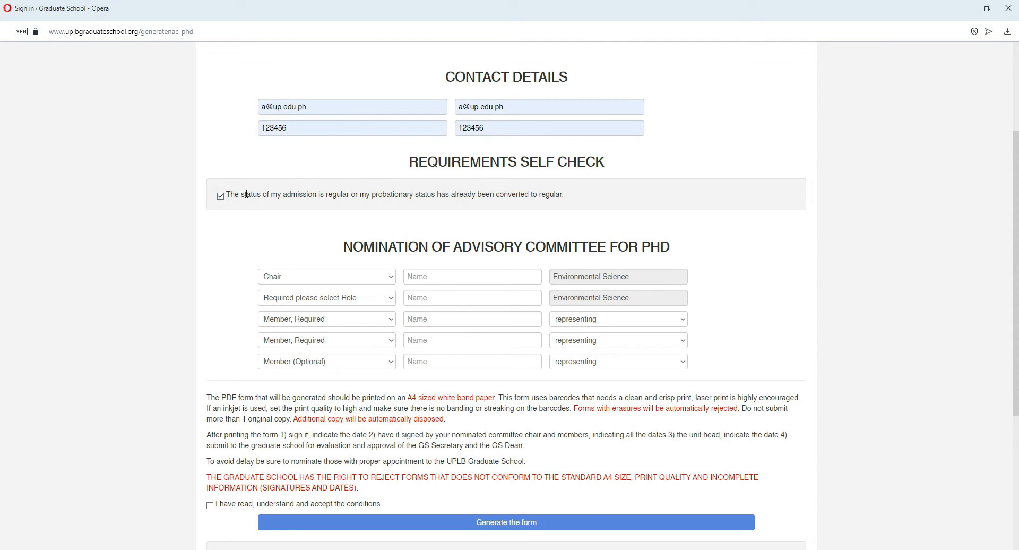
pyautogui.click(327, 194)
pyautogui.moveTo(326, 194); pyautogui.dragTo(351, 196)
pyautogui.click(363, 202)
pyautogui.moveTo(370, 195); pyautogui.dragTo(524, 194)
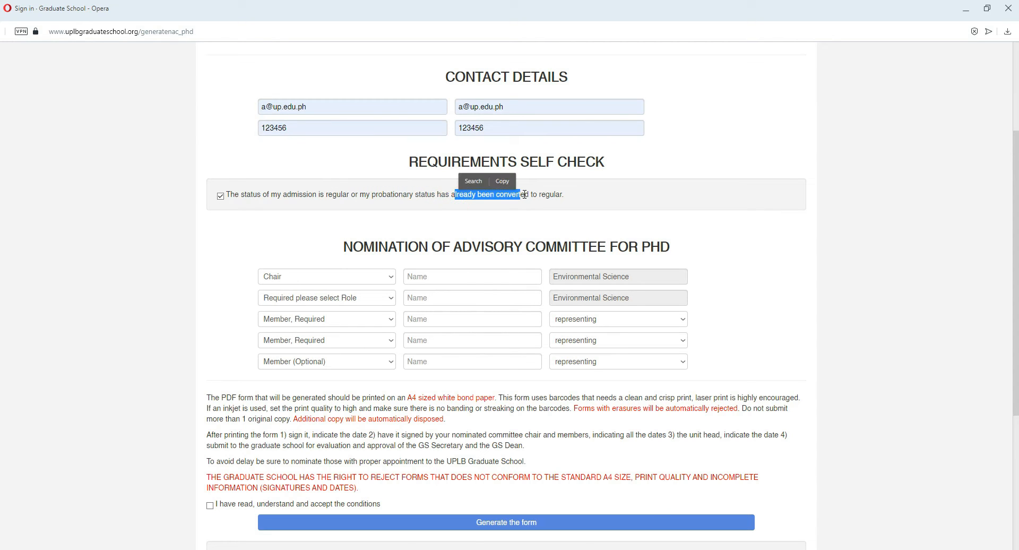
pyautogui.click(527, 199)
# Step: Enter the chair's name in the Chair row of the advisory committee nomination
pyautogui.scroll(3, 472, 245)
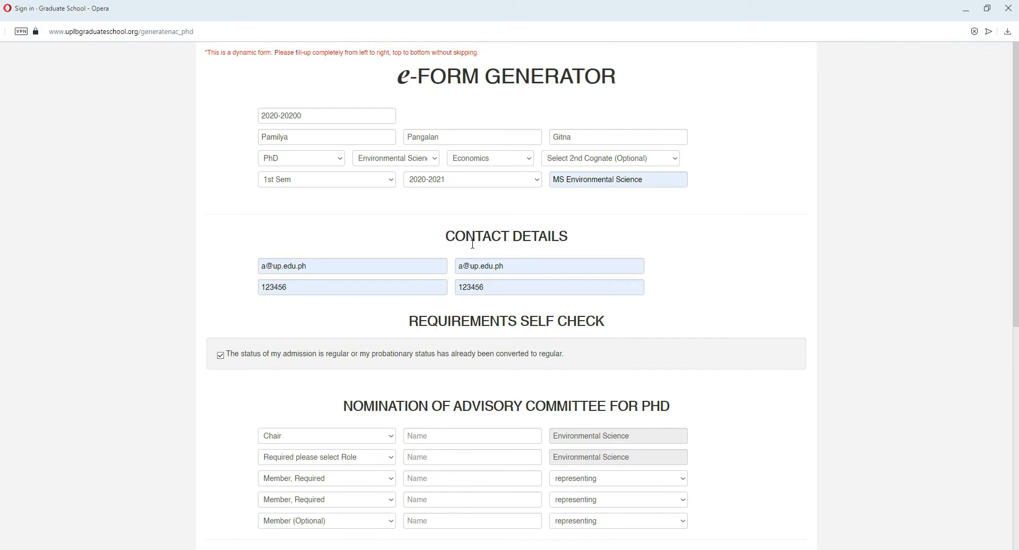
pyautogui.scroll(-2, 472, 244)
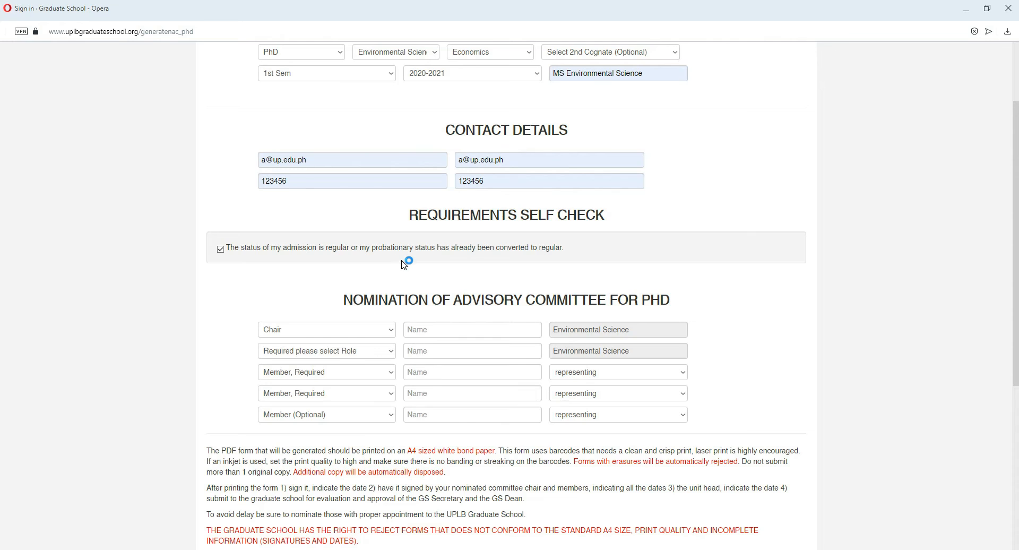
pyautogui.scroll(-2, 411, 251)
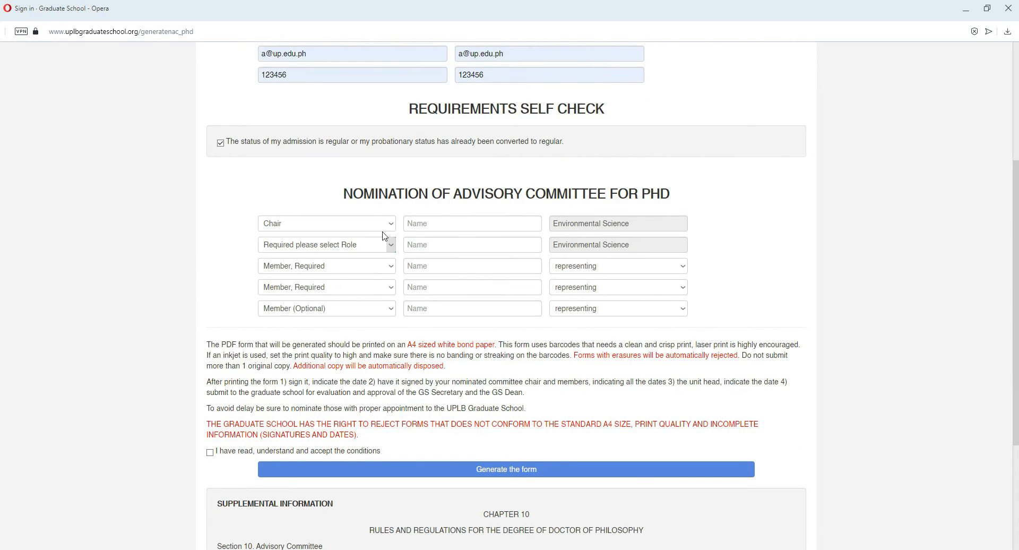
pyautogui.scroll(1, 372, 234)
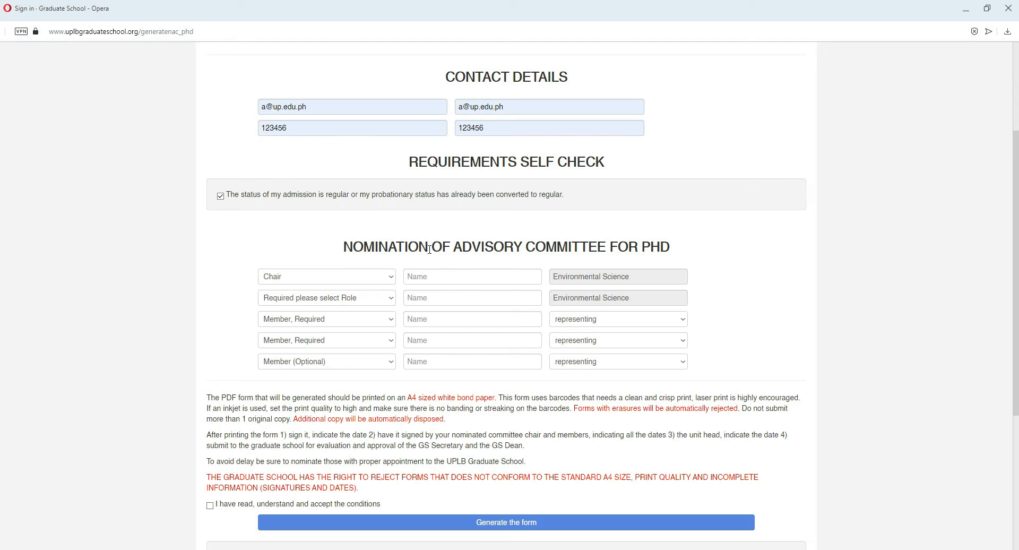
pyautogui.click(499, 276)
pyautogui.click(354, 277)
pyautogui.click(370, 276)
pyautogui.click(373, 277)
pyautogui.click(423, 277)
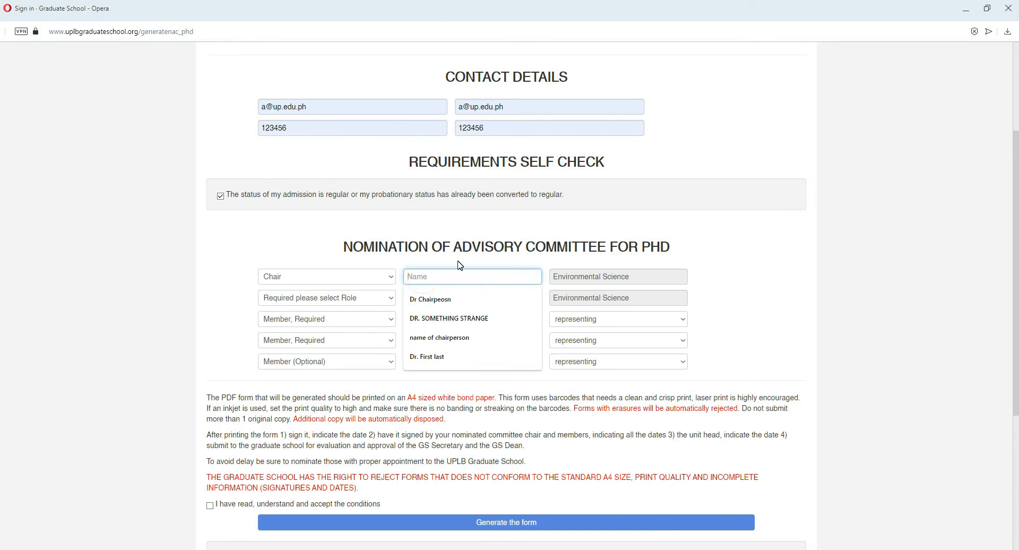
pyautogui.click(436, 278)
pyautogui.click(429, 306)
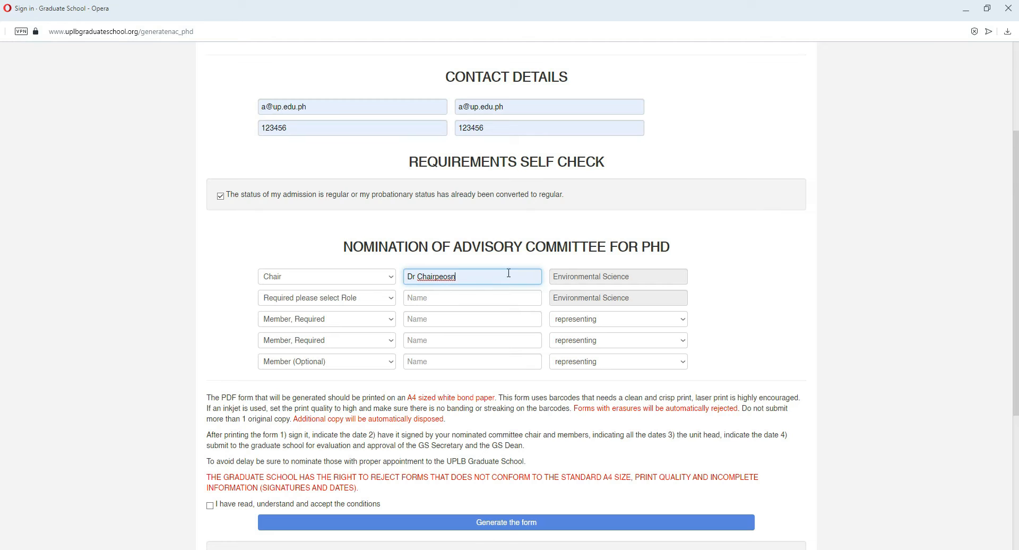
pyautogui.click(585, 280)
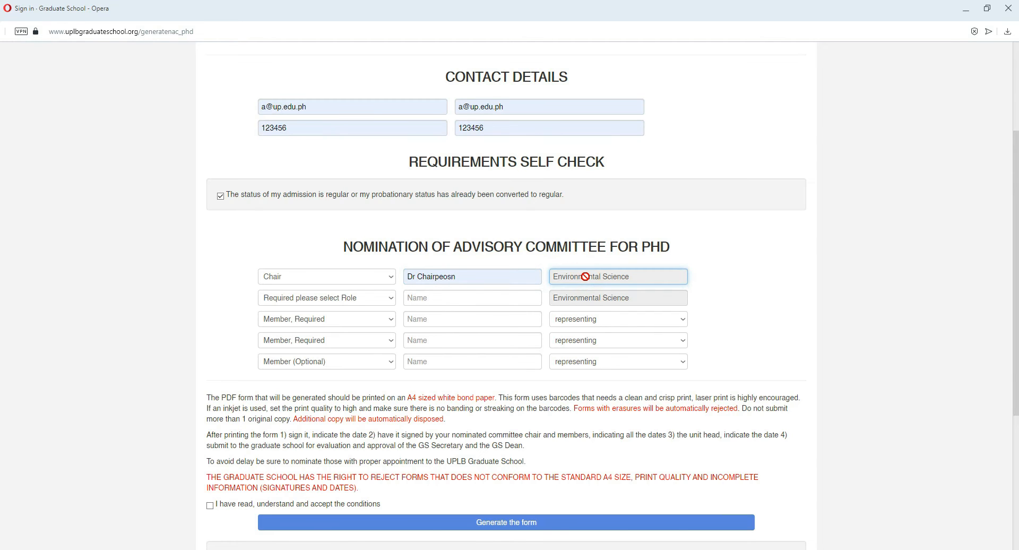
# Step: Set the role in the second advisory committee row to Co-Chair (Optional)
pyautogui.scroll(2, 506, 258)
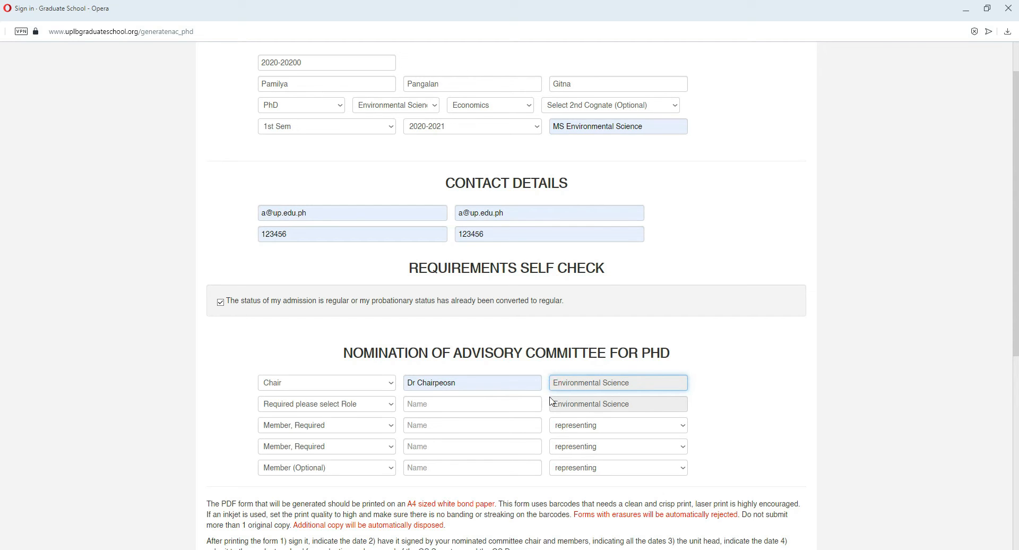
pyautogui.scroll(-1, 578, 385)
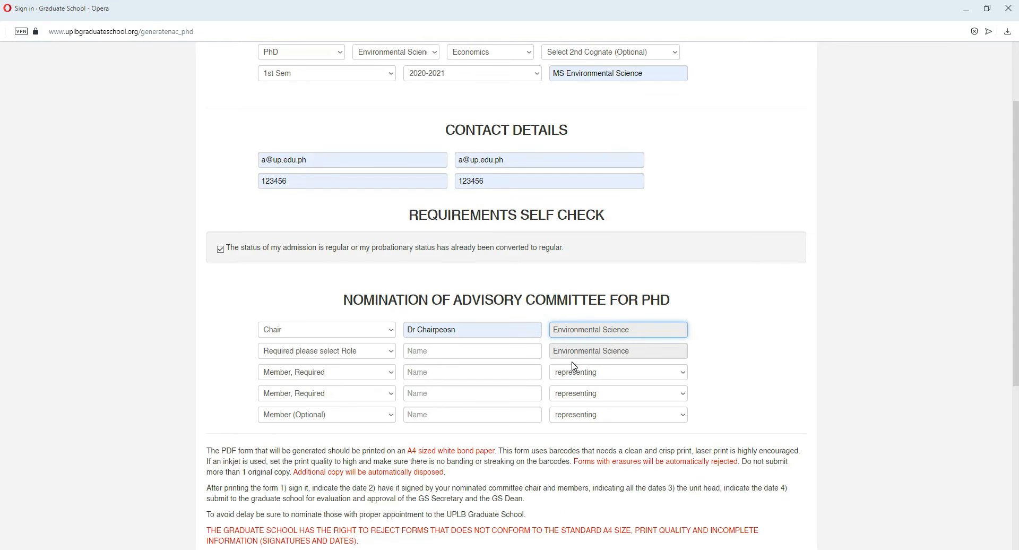
pyautogui.click(386, 352)
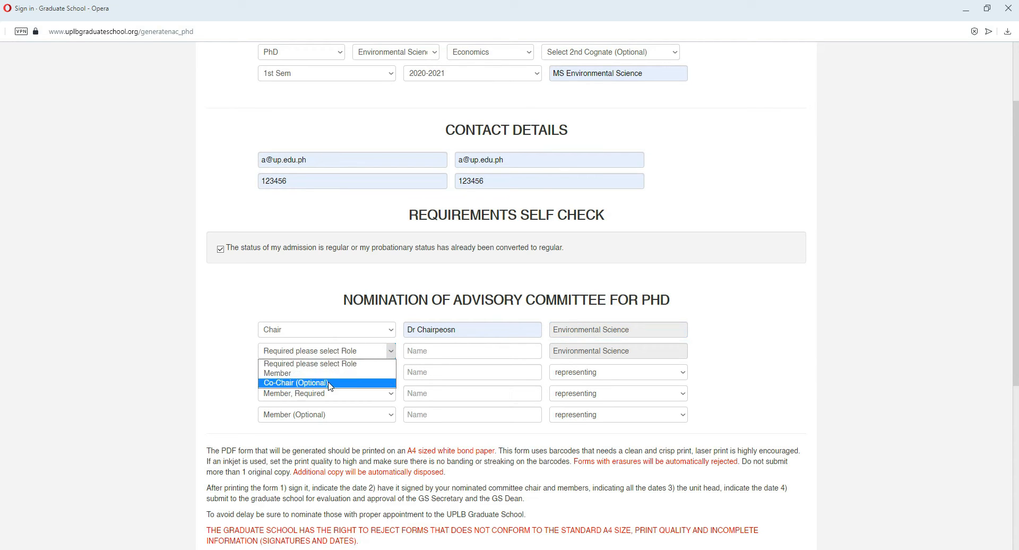
pyautogui.click(286, 383)
pyautogui.click(308, 351)
pyautogui.click(308, 373)
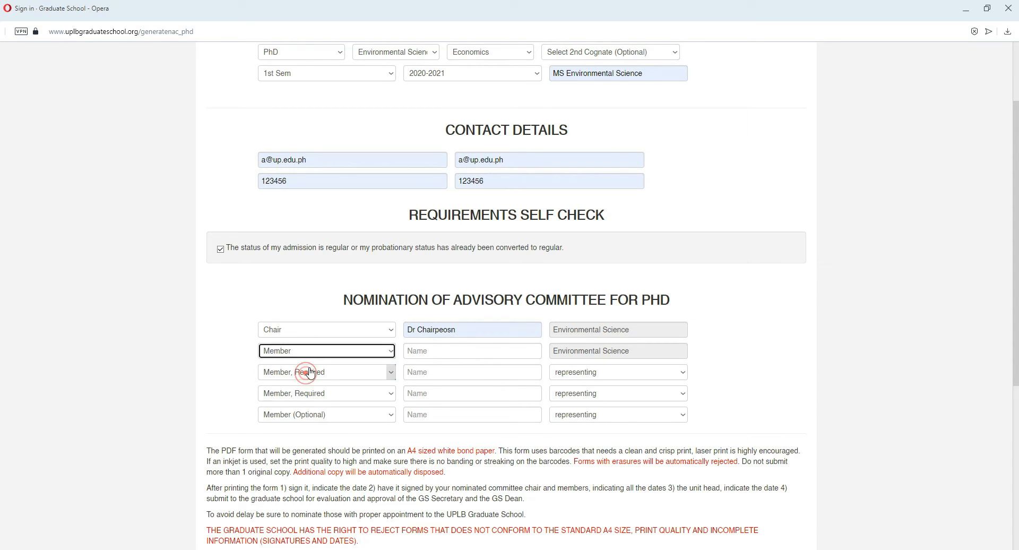
pyautogui.click(319, 353)
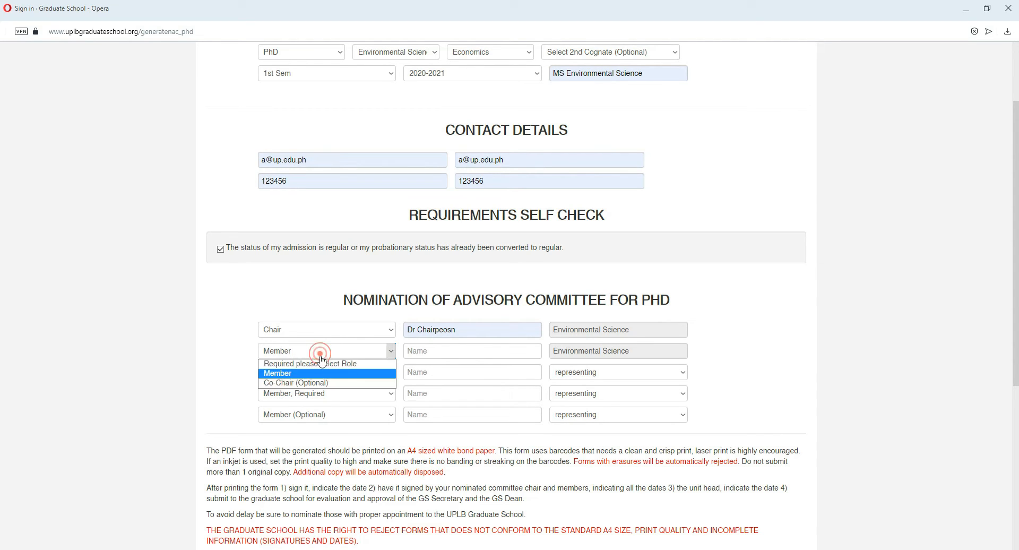
pyautogui.click(311, 383)
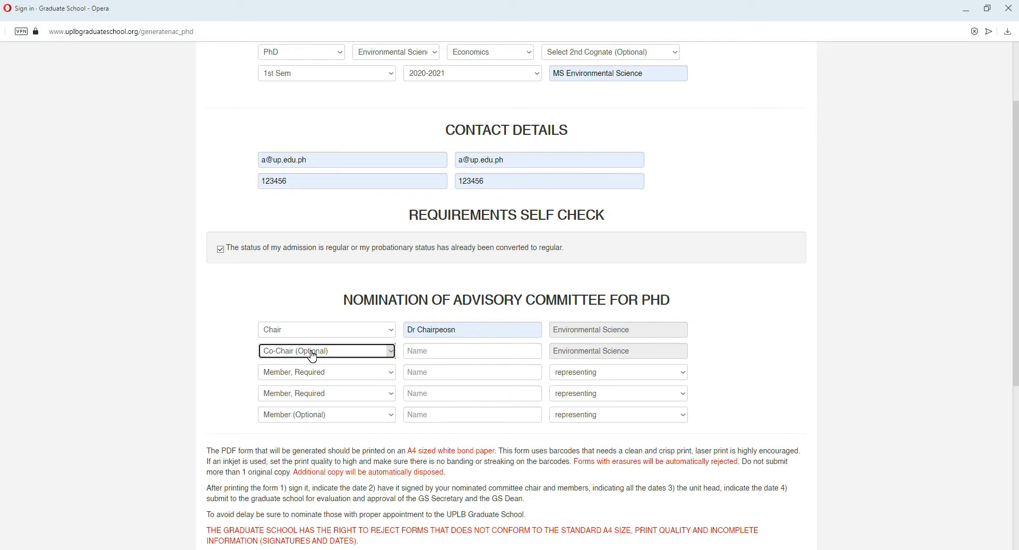
# Step: Set the role in the second advisory committee row to Member
pyautogui.click(312, 356)
pyautogui.click(311, 355)
pyautogui.click(310, 351)
pyautogui.click(318, 355)
pyautogui.click(318, 353)
pyautogui.click(321, 354)
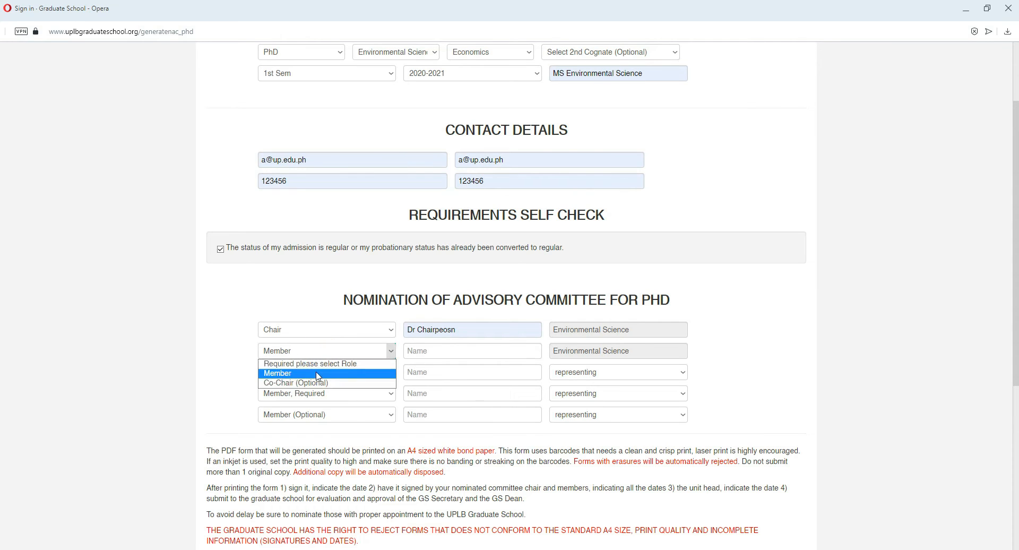
pyautogui.click(317, 377)
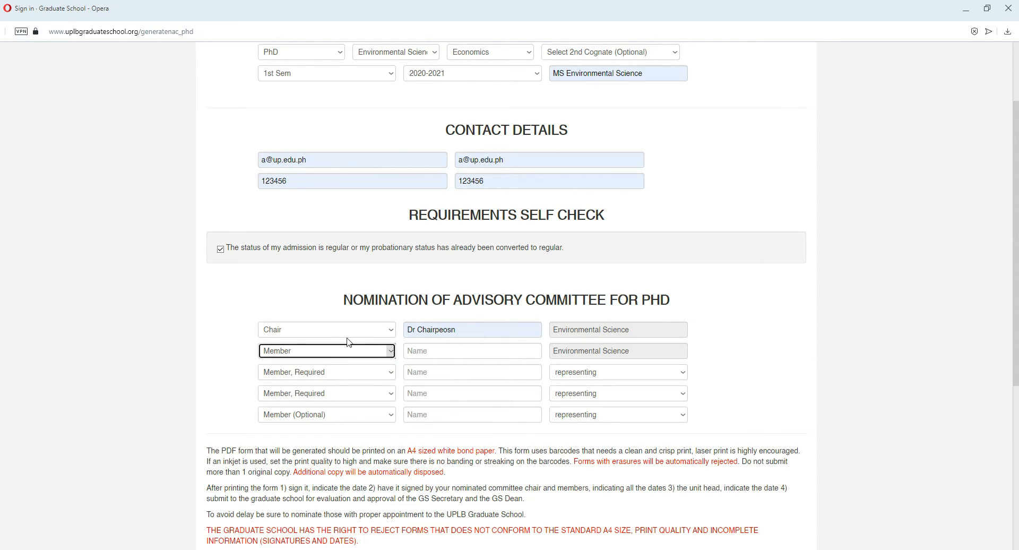
pyautogui.click(386, 353)
pyautogui.click(383, 349)
pyautogui.click(377, 350)
pyautogui.click(384, 352)
pyautogui.click(392, 356)
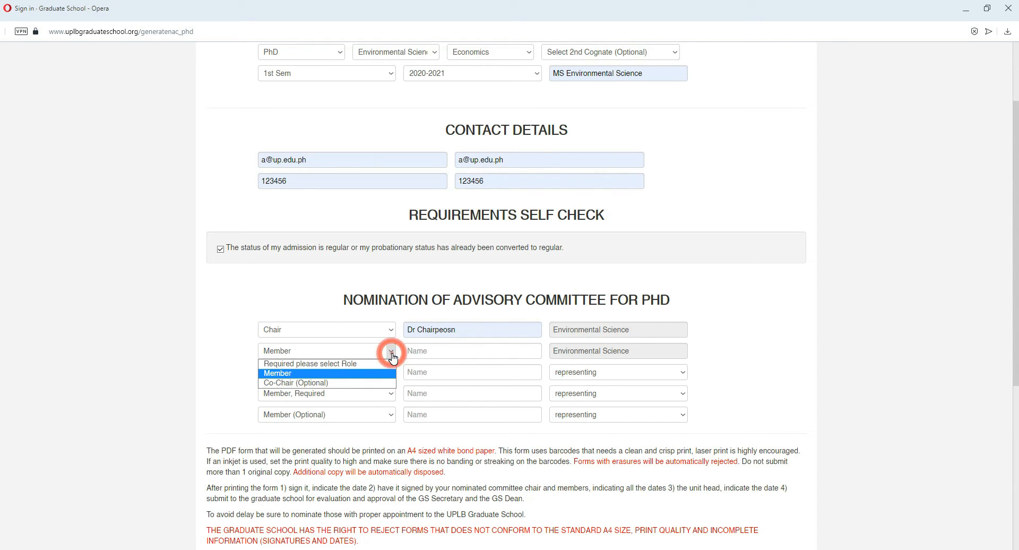
pyautogui.click(369, 382)
pyautogui.click(393, 351)
pyautogui.click(361, 374)
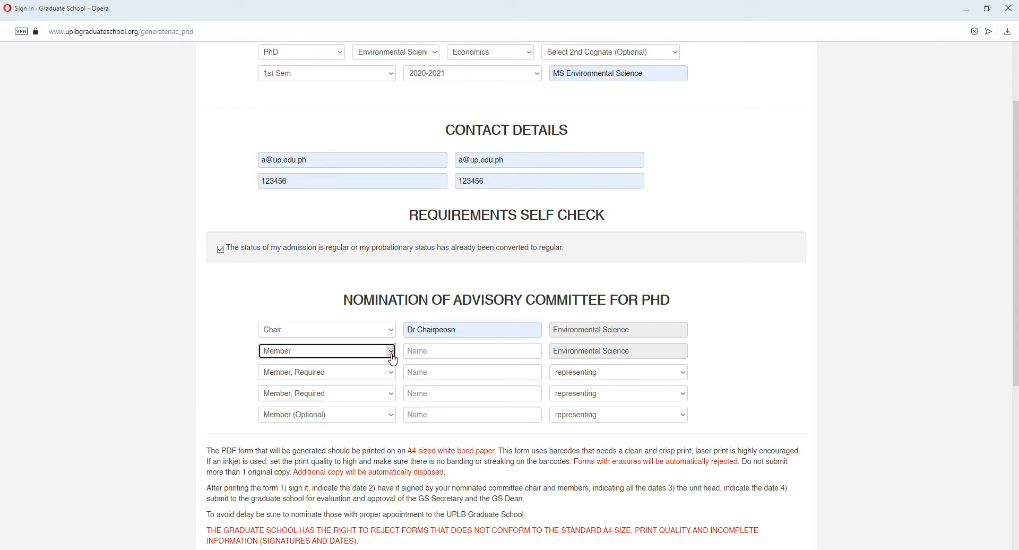
# Step: Enter the members' names in the second and third rows of the advisory committee nomination
pyautogui.click(417, 351)
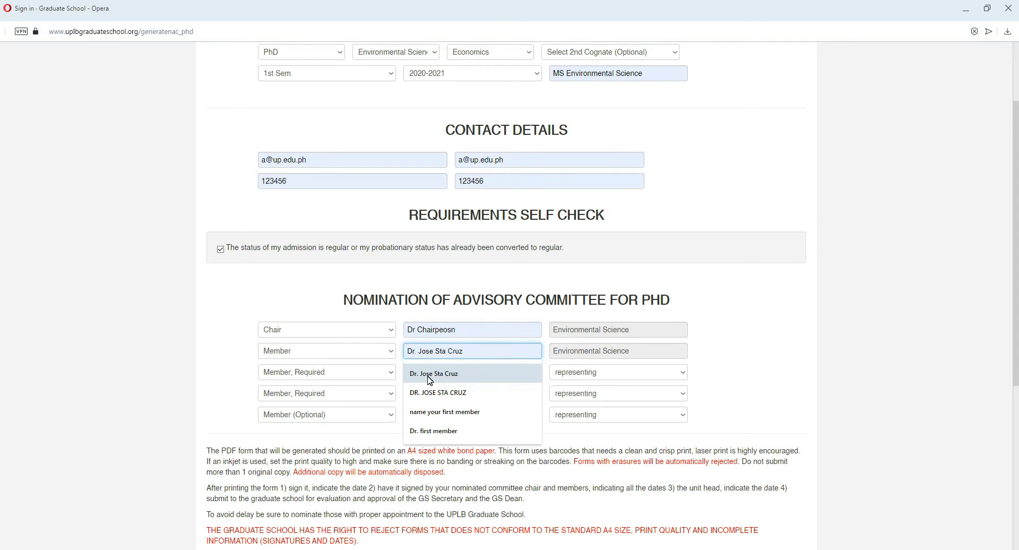
pyautogui.click(428, 373)
pyautogui.click(439, 371)
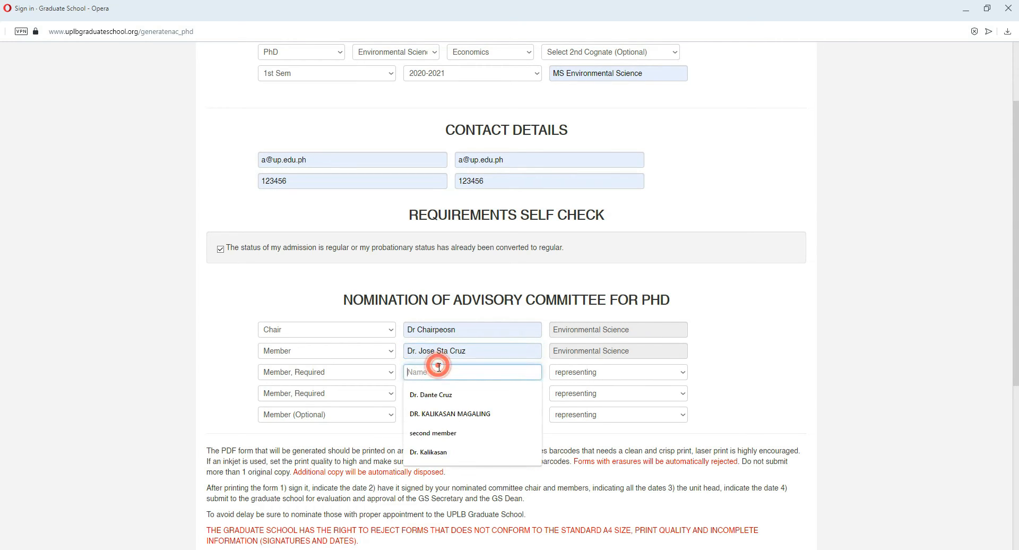
pyautogui.click(439, 396)
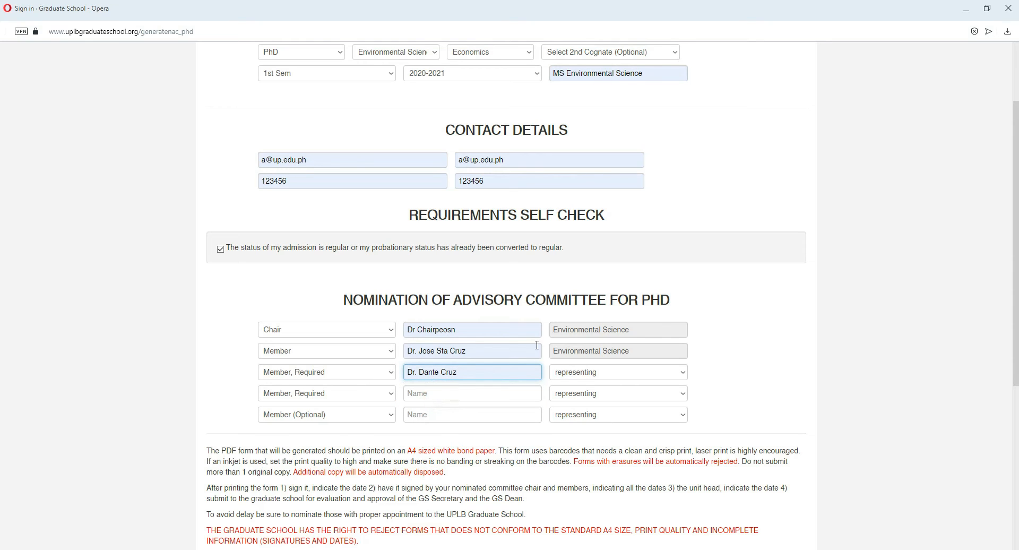
# Step: Set the field represented by the third-row committee member to Environmental Science
pyautogui.click(578, 372)
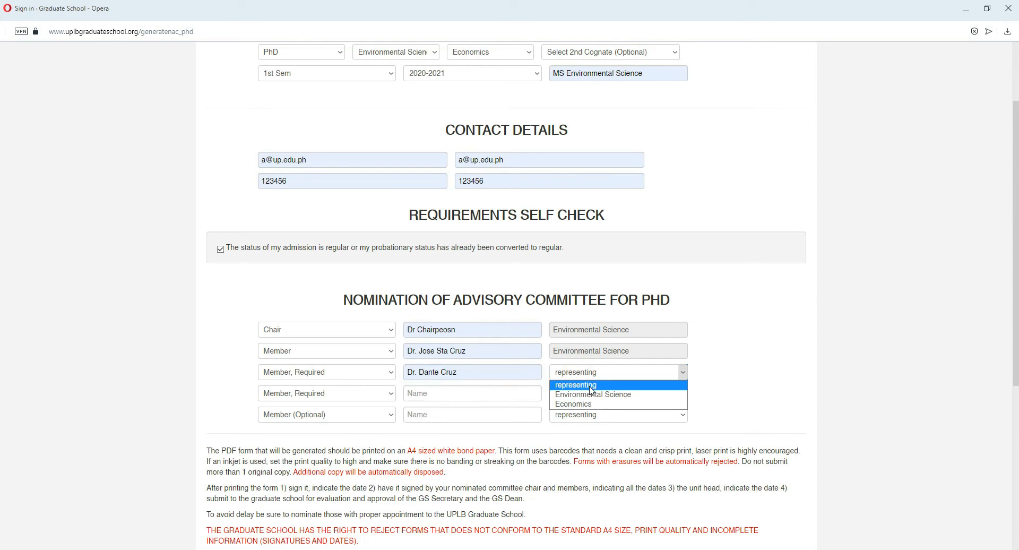
pyautogui.click(599, 381)
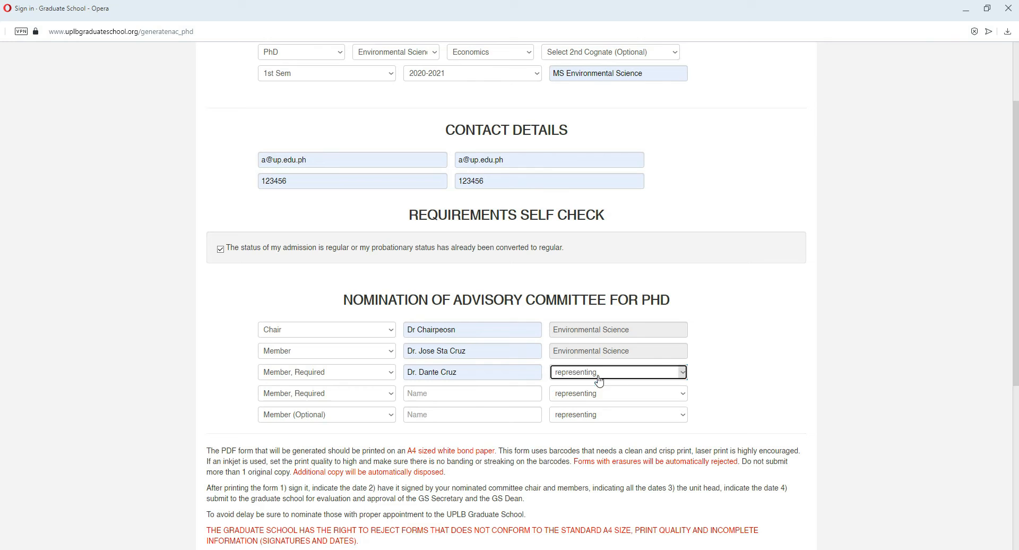
pyautogui.click(598, 375)
pyautogui.click(599, 376)
pyautogui.click(600, 375)
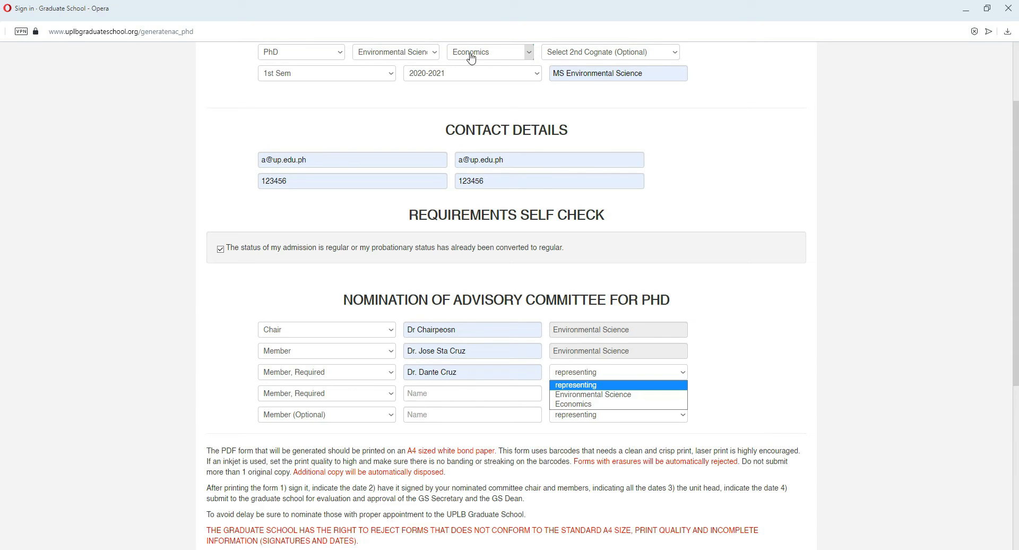
pyautogui.click(605, 395)
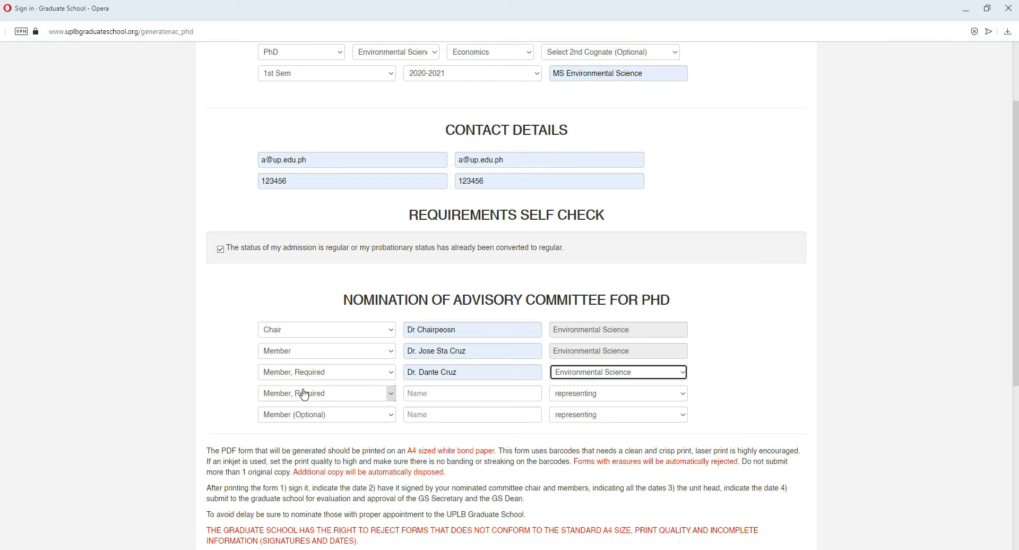
# Step: Enter the required member's name in the fourth committee row and set the represented field to Economics
pyautogui.click(417, 393)
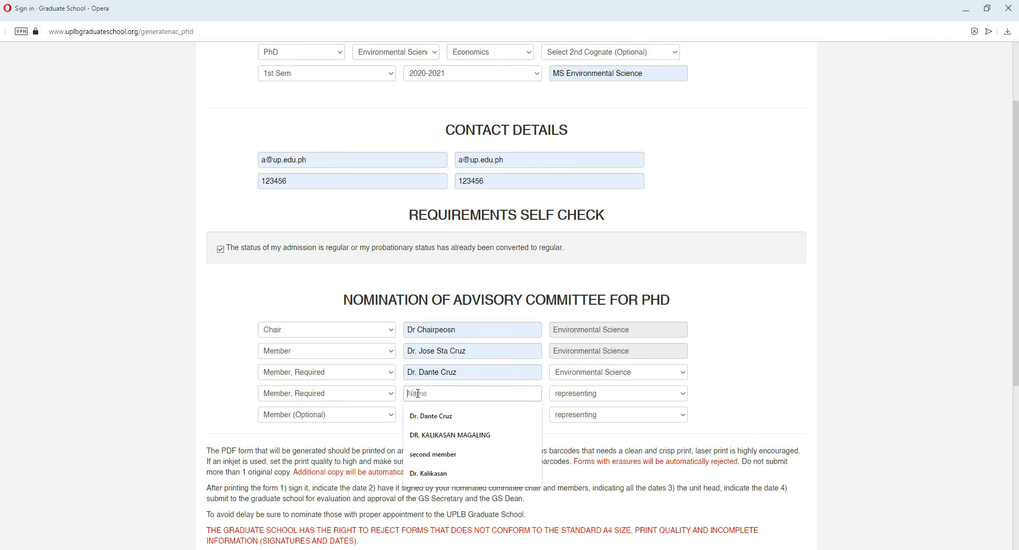
pyautogui.click(456, 435)
pyautogui.click(569, 395)
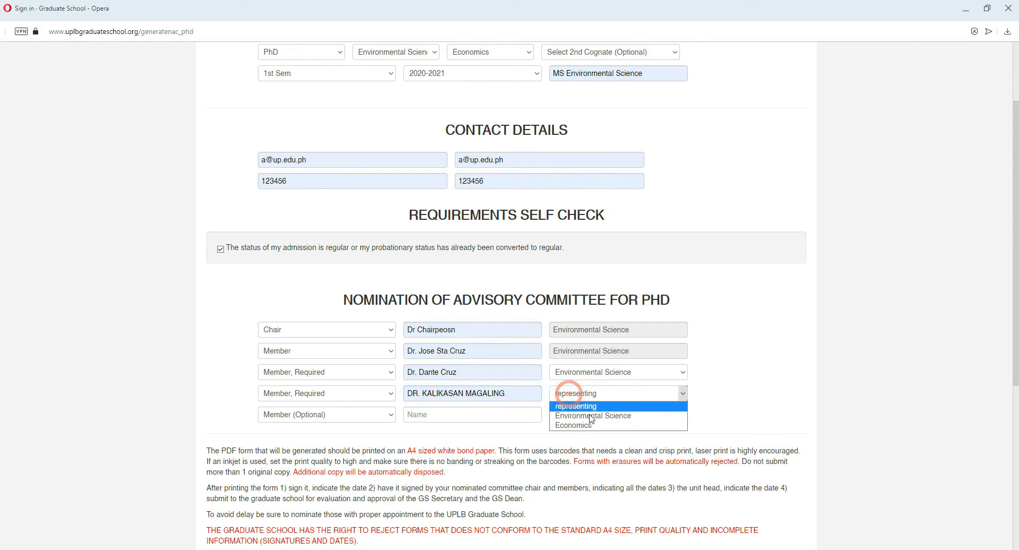
pyautogui.click(581, 426)
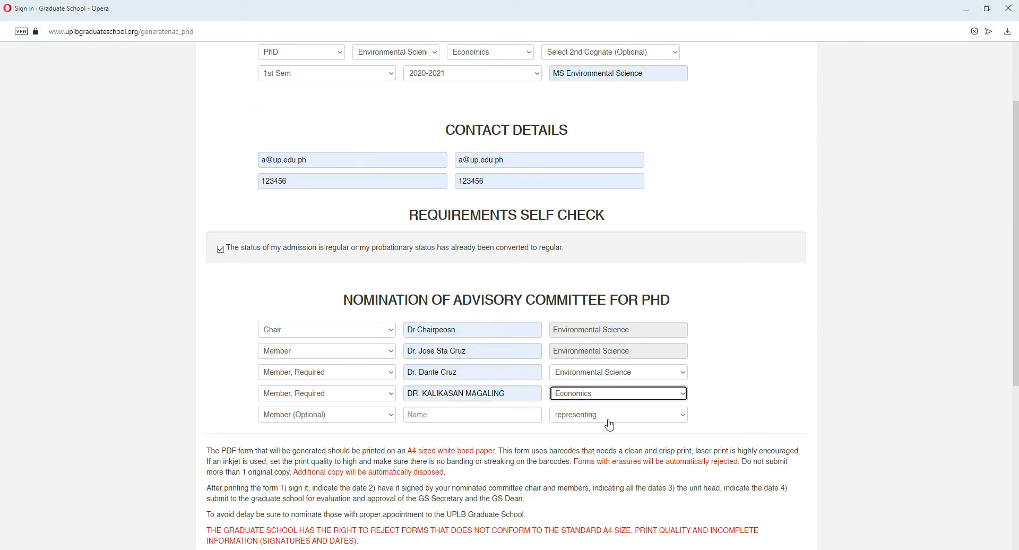
pyautogui.click(422, 330)
pyautogui.moveTo(424, 330); pyautogui.dragTo(431, 391)
pyautogui.click(443, 330)
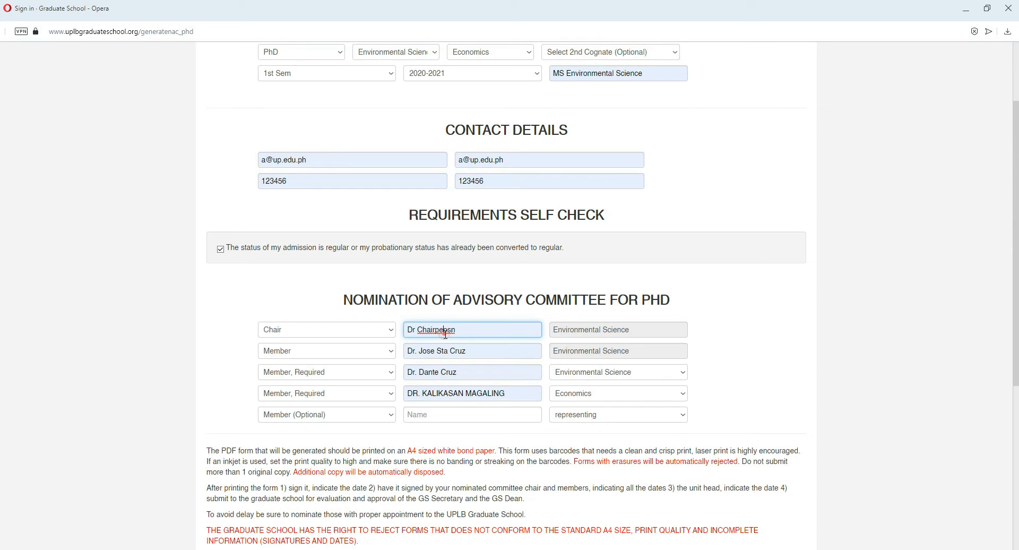
pyautogui.click(588, 394)
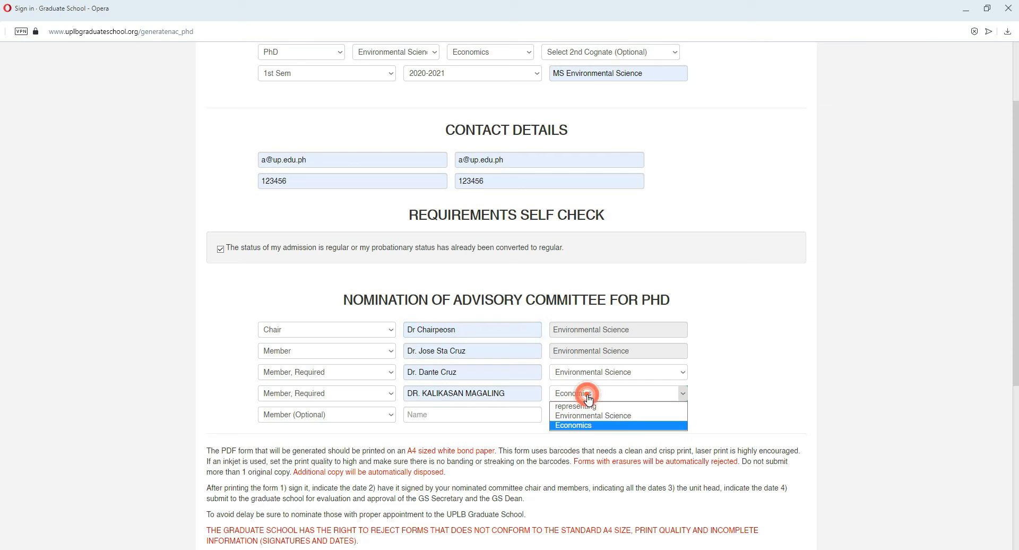
pyautogui.click(583, 427)
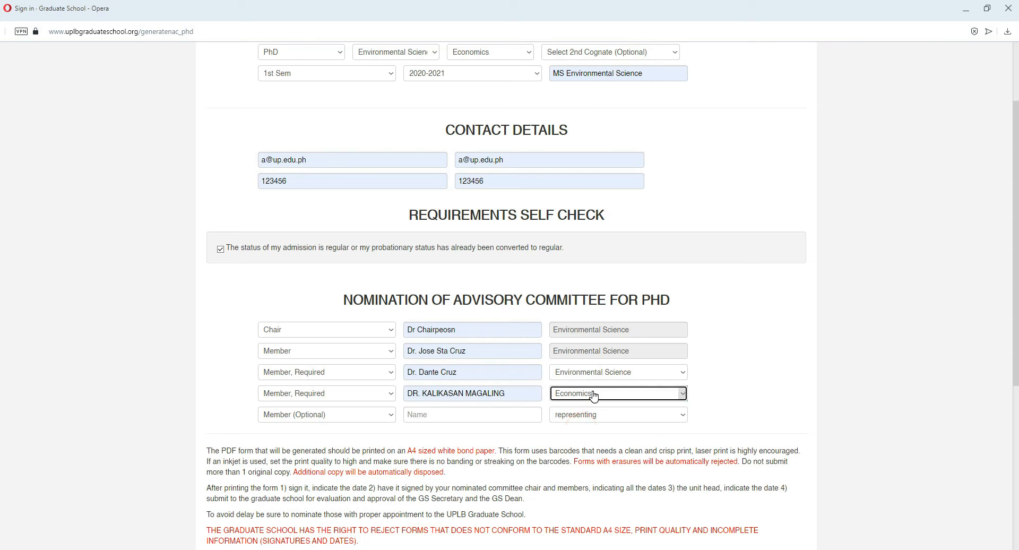
# Step: Set the field represented by the third-row committee member to Economics
pyautogui.click(600, 370)
pyautogui.click(597, 404)
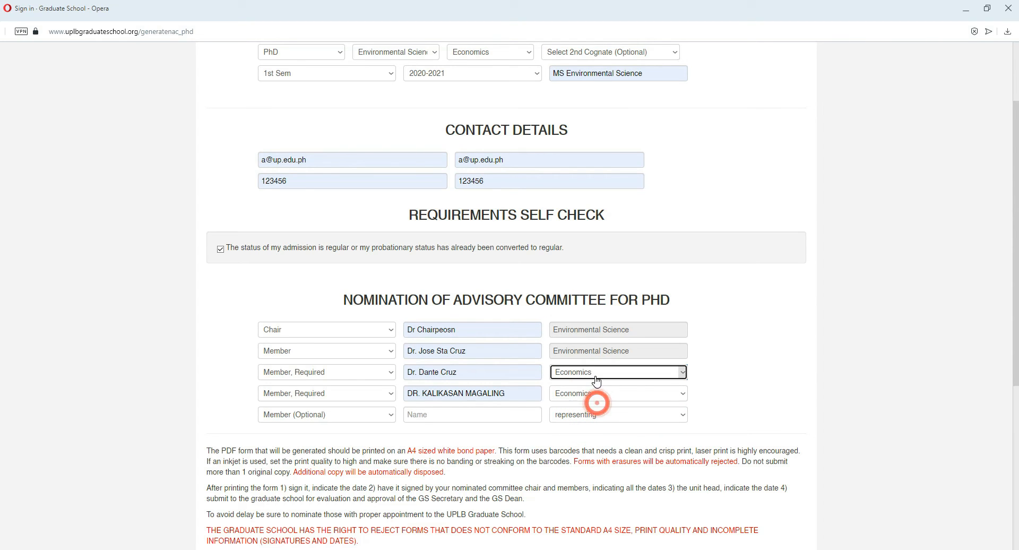
pyautogui.click(705, 378)
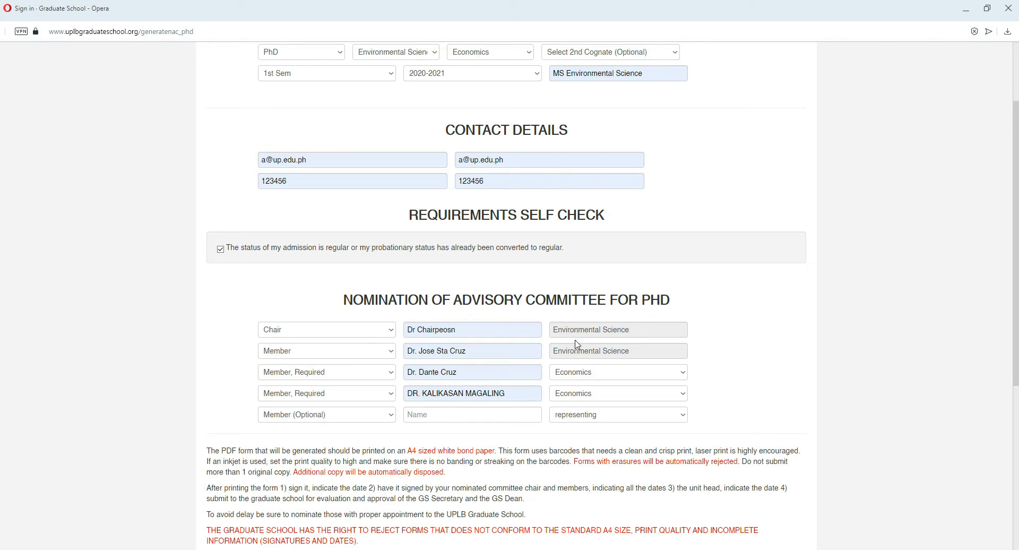
# Step: Examine the role choices and the name field in the last, optional member row of the advisory committee
pyautogui.scroll(-1, 542, 331)
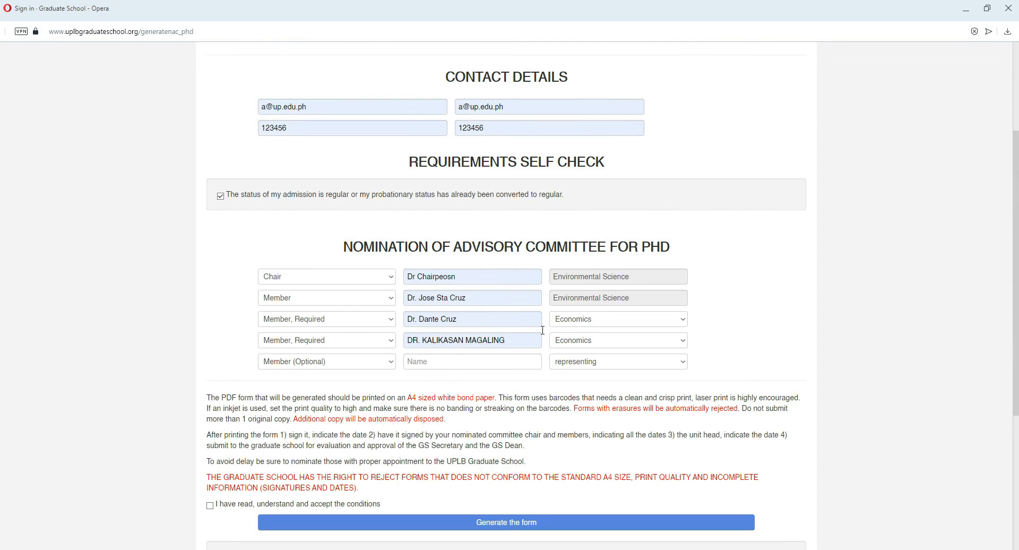
pyautogui.click(300, 365)
pyautogui.click(301, 366)
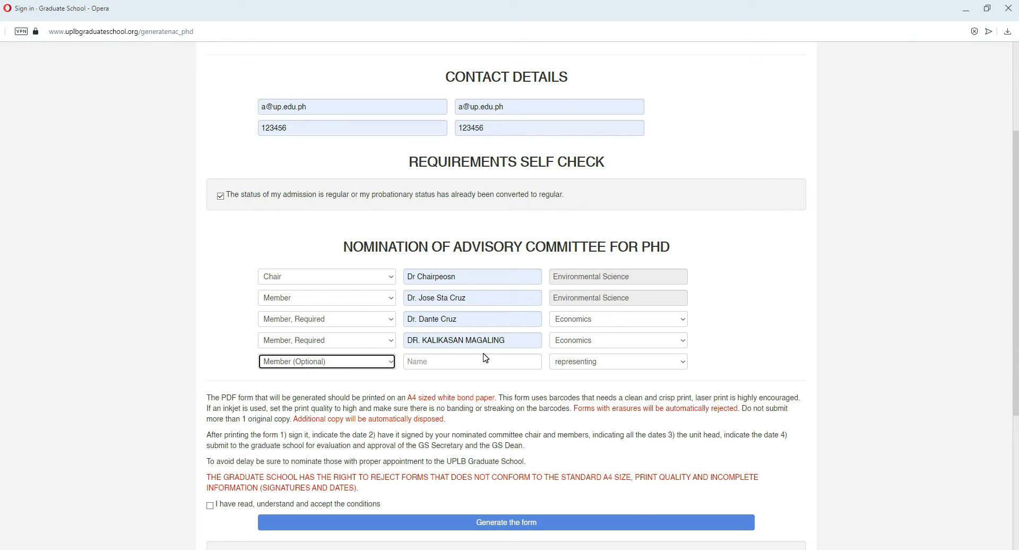
pyautogui.click(391, 362)
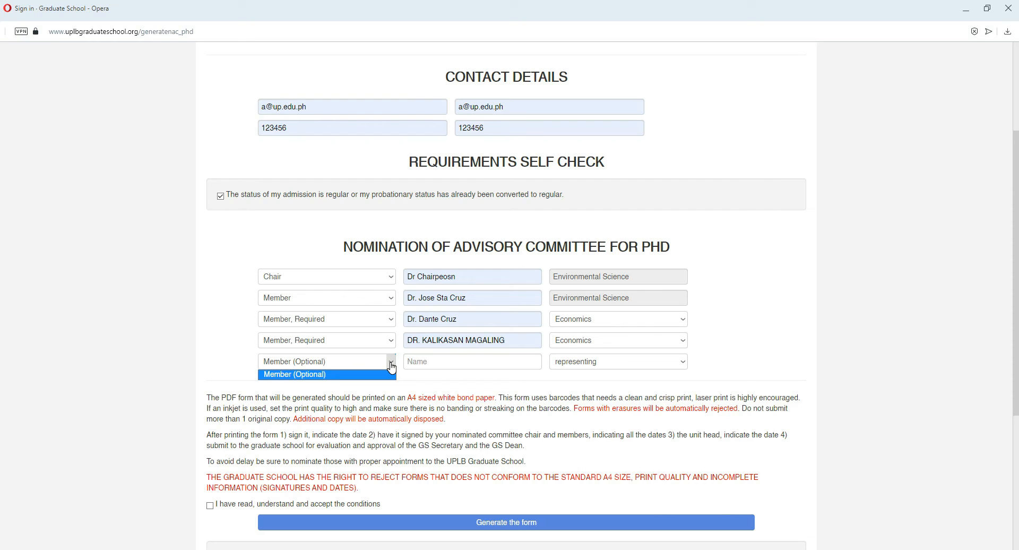
pyautogui.click(391, 362)
pyautogui.click(391, 363)
pyautogui.click(391, 363)
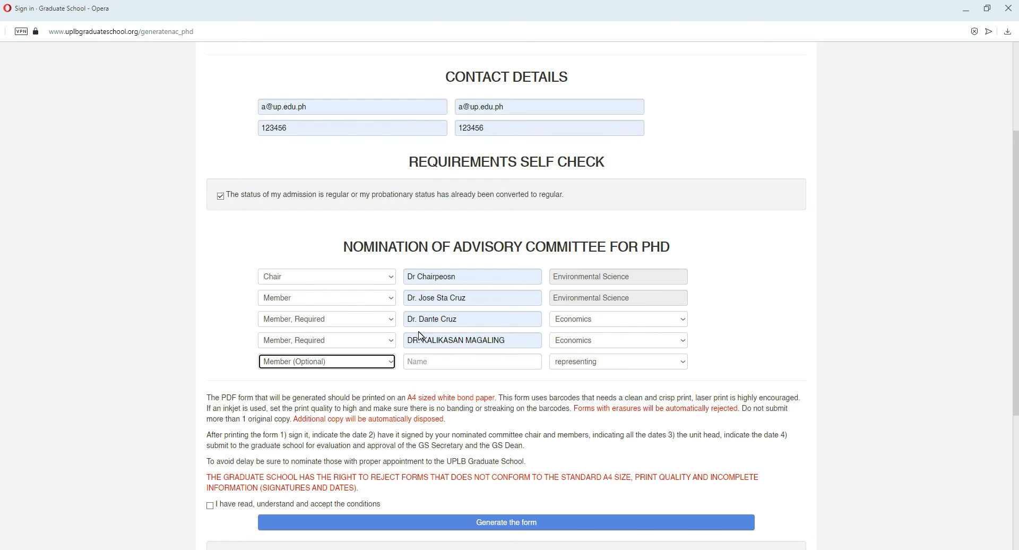
pyautogui.click(391, 362)
pyautogui.click(391, 365)
pyautogui.click(425, 361)
pyautogui.click(729, 333)
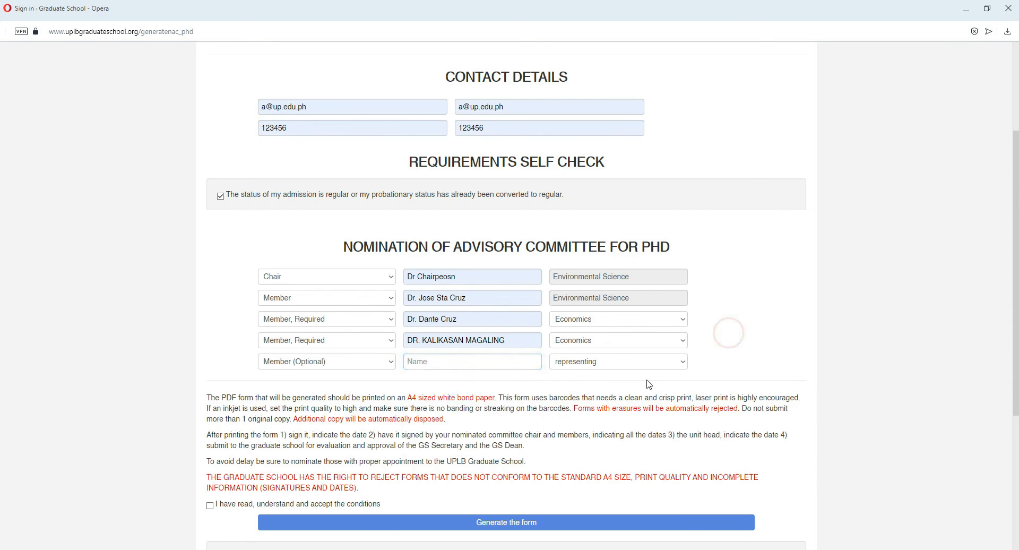
# Step: Accept the printing and submission conditions and generate the Nomination of Advisory Committee form
pyautogui.scroll(-2, 648, 384)
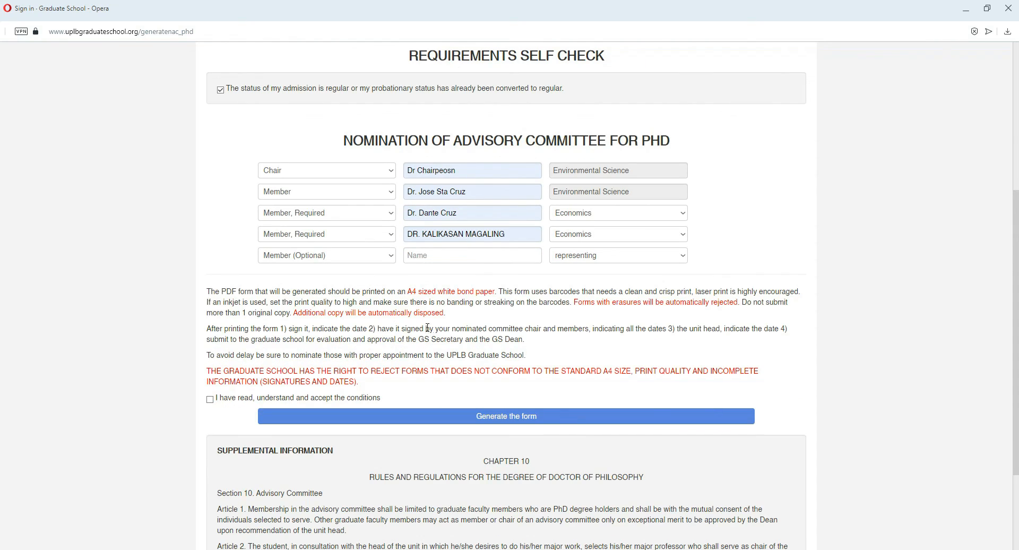
pyautogui.moveTo(208, 292); pyautogui.dragTo(389, 381)
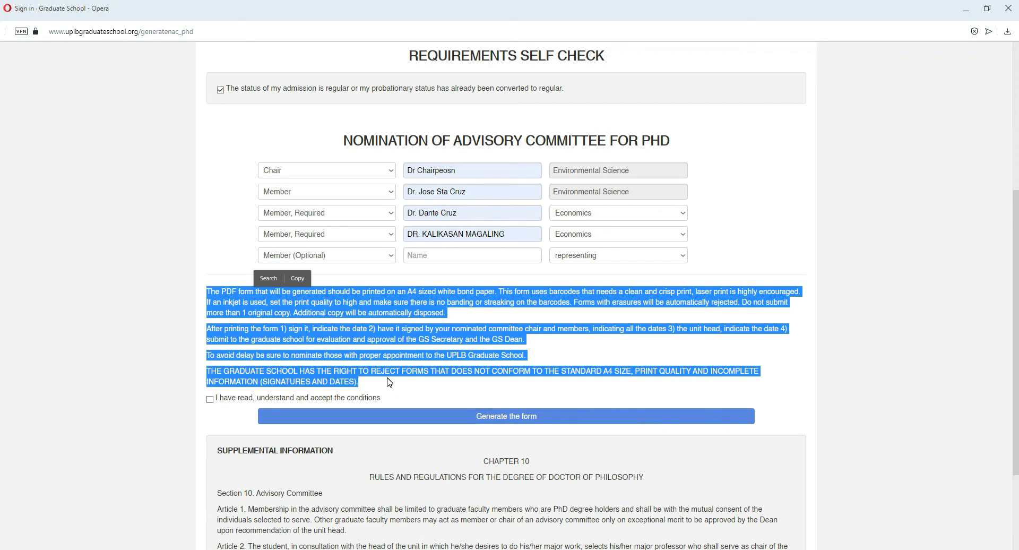
pyautogui.click(417, 348)
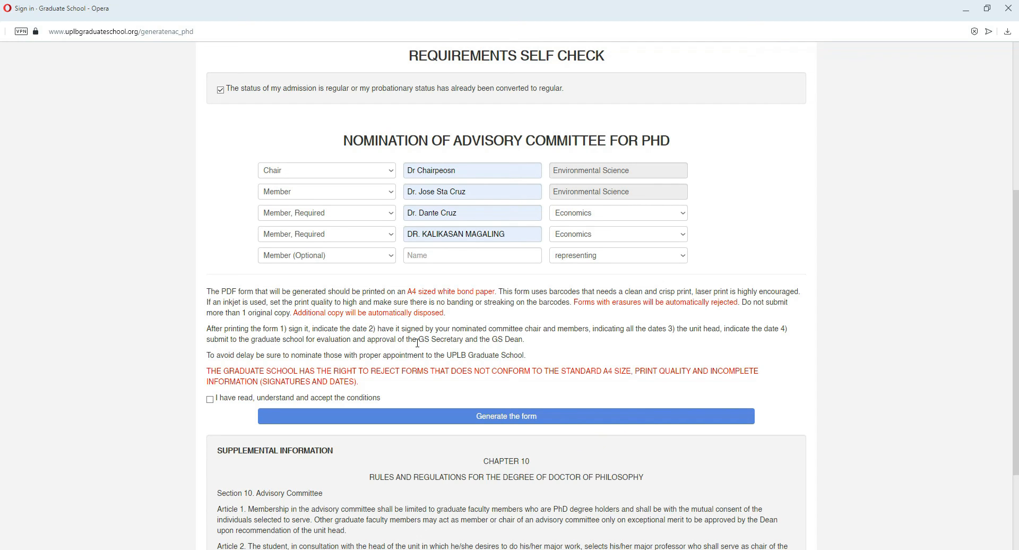
pyautogui.click(437, 325)
pyautogui.click(210, 398)
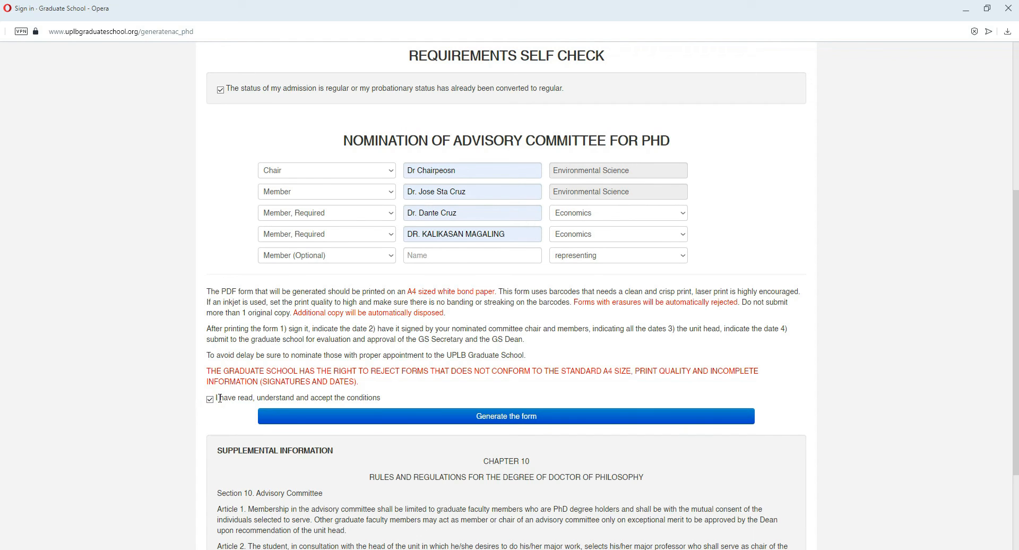
pyautogui.click(516, 420)
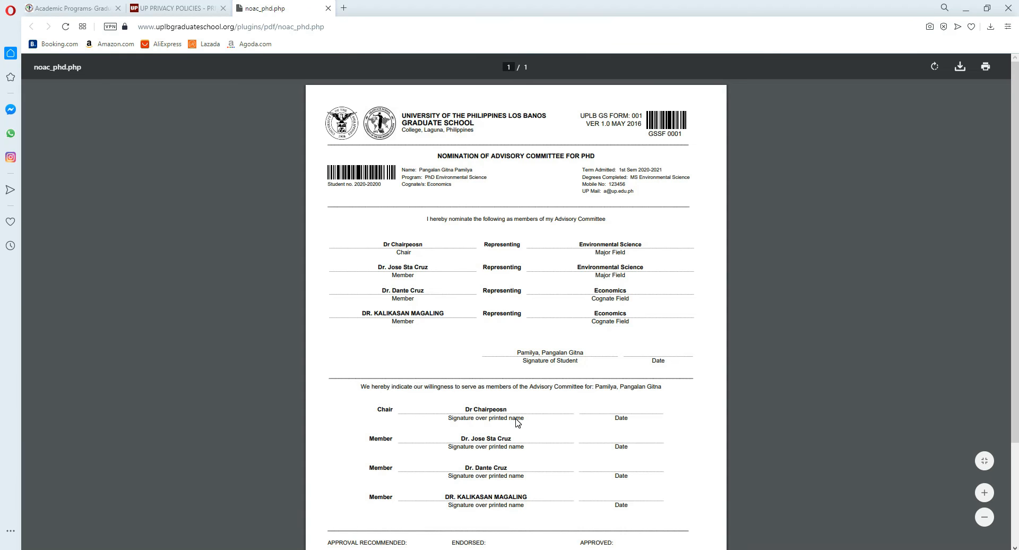
# Step: Review the generated PDF form, checking the student's signature line and the signature lines of the chair and members
pyautogui.scroll(-3, 520, 362)
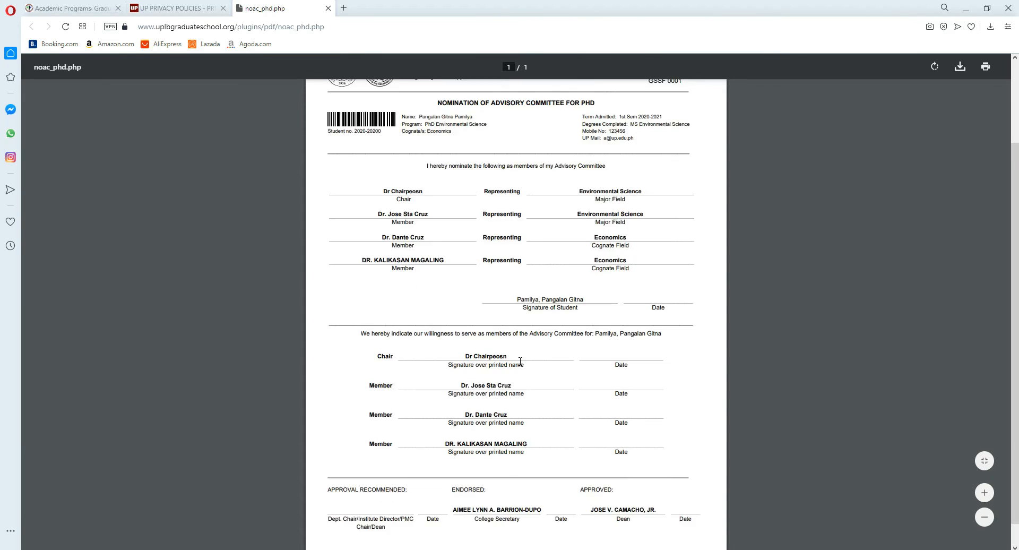
pyautogui.scroll(3, 520, 362)
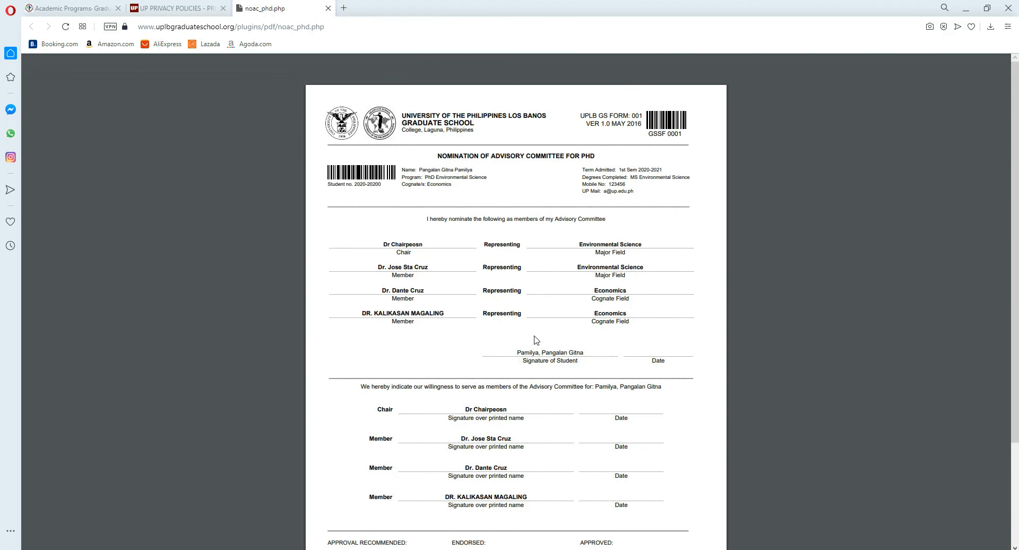
pyautogui.moveTo(531, 349); pyautogui.dragTo(556, 349)
pyautogui.scroll(-2, 554, 347)
pyautogui.click(532, 299)
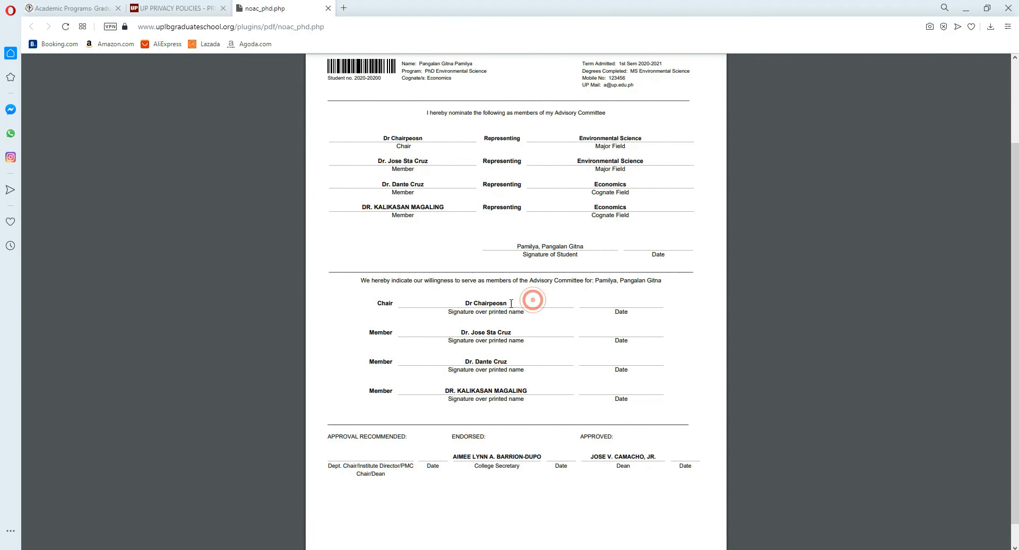
pyautogui.moveTo(389, 304); pyautogui.dragTo(507, 305)
pyautogui.click(492, 320)
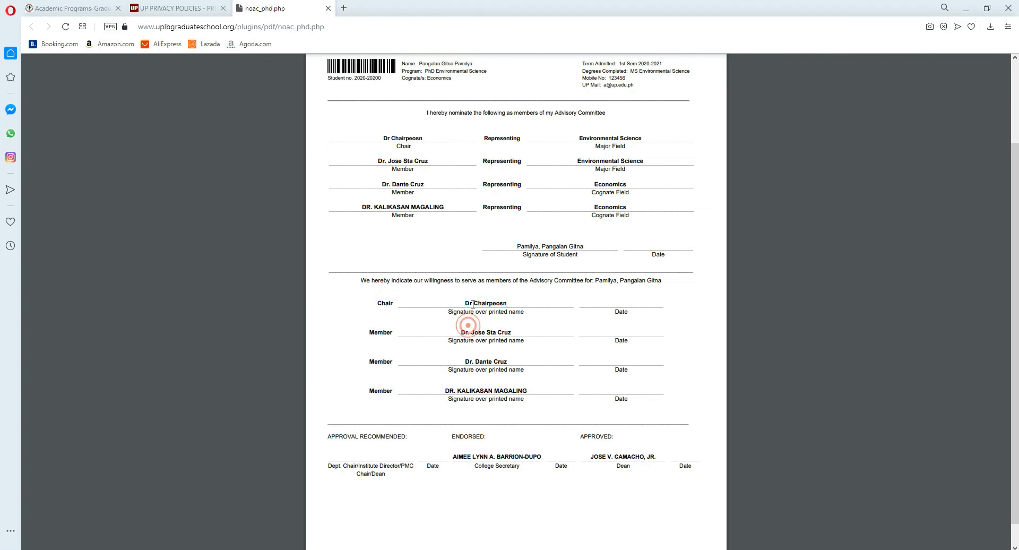
pyautogui.click(478, 390)
pyautogui.moveTo(477, 300); pyautogui.dragTo(503, 301)
pyautogui.moveTo(463, 331); pyautogui.dragTo(491, 332)
pyautogui.moveTo(465, 361); pyautogui.dragTo(482, 361)
pyautogui.moveTo(446, 390); pyautogui.dragTo(493, 392)
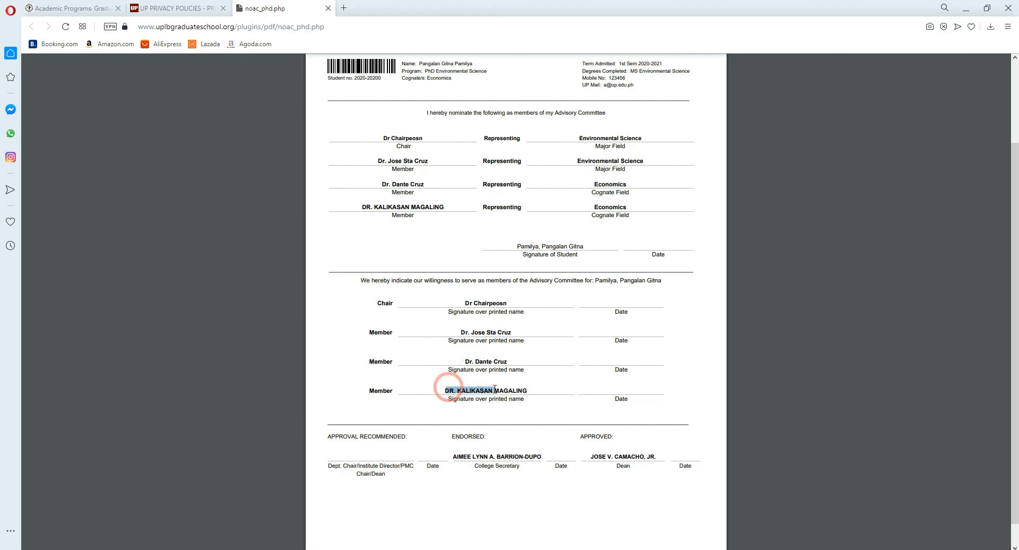
pyautogui.scroll(-1, 494, 372)
pyautogui.click(497, 364)
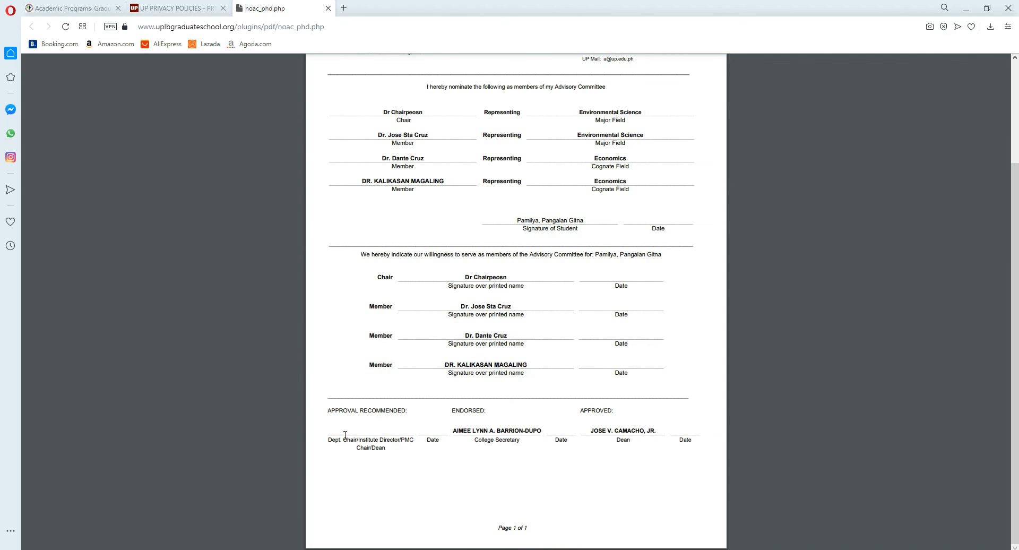
# Step: Examine the approval section of the generated form, including the department chair, institute director or dean signature line
pyautogui.moveTo(330, 442); pyautogui.dragTo(355, 443)
pyautogui.moveTo(358, 443)
pyautogui.mouseDown()
pyautogui.moveTo(406, 442)
pyautogui.moveTo(369, 448)
pyautogui.mouseUp()
pyautogui.click(404, 442)
pyautogui.click(387, 465)
pyautogui.moveTo(373, 449); pyautogui.dragTo(386, 450)
pyautogui.click(387, 450)
pyautogui.doubleClick(386, 449)
pyautogui.click(383, 456)
pyautogui.scroll(2, 392, 434)
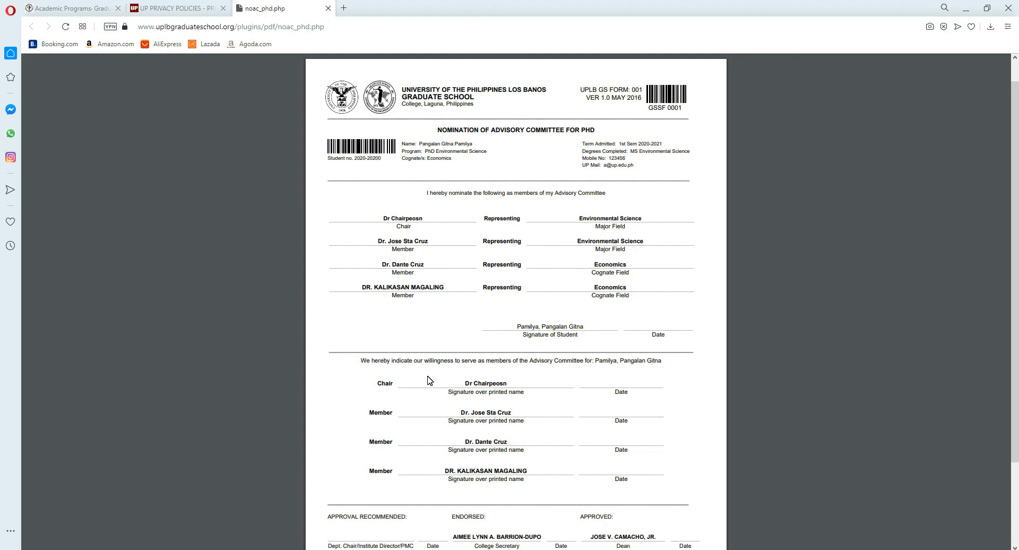
pyautogui.scroll(-2, 436, 404)
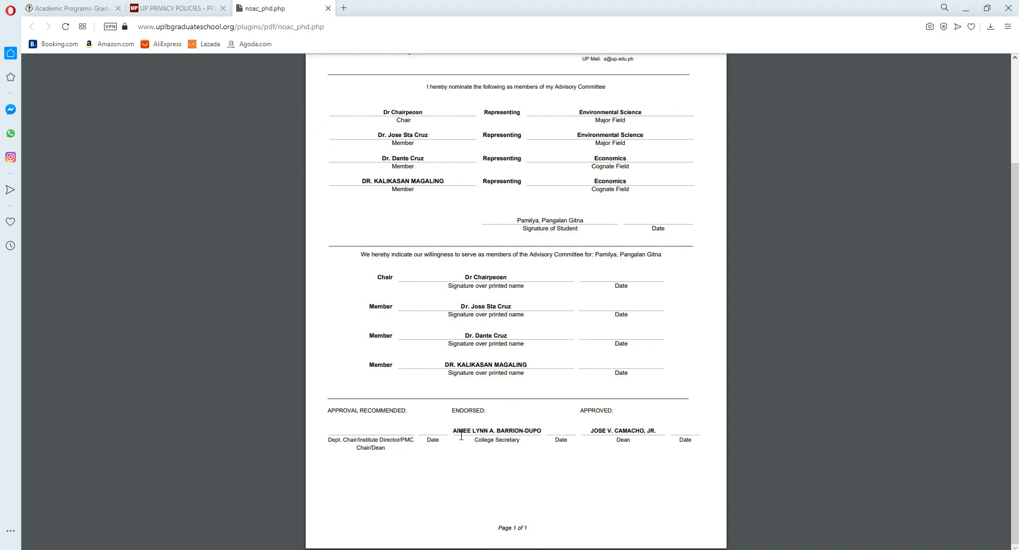
# Step: Review the college secretary and dean signature lines, the committee's signature lines and the nominated members' fields in the generated PDF form
pyautogui.moveTo(457, 431); pyautogui.dragTo(626, 434)
pyautogui.click(539, 436)
pyautogui.click(628, 436)
pyautogui.moveTo(485, 271); pyautogui.dragTo(485, 367)
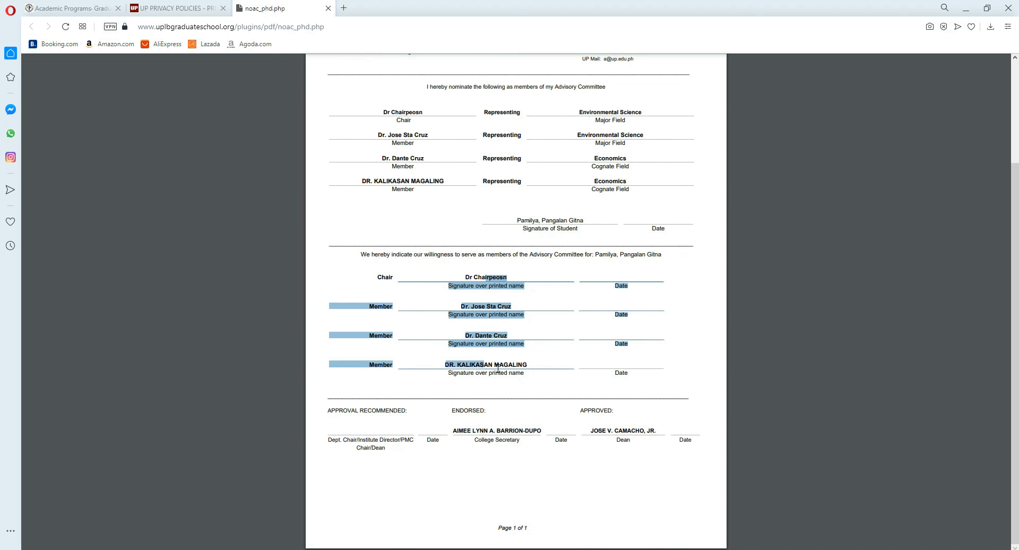
pyautogui.click(498, 368)
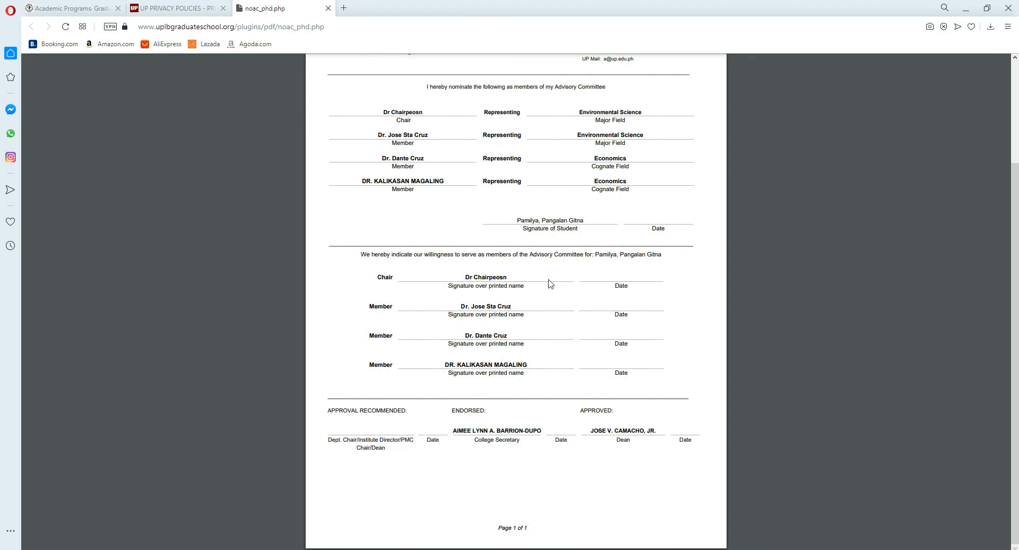
pyautogui.moveTo(470, 411); pyautogui.dragTo(619, 421)
pyautogui.click(623, 452)
pyautogui.scroll(2, 624, 452)
pyautogui.scroll(-2, 621, 452)
pyautogui.scroll(2, 594, 407)
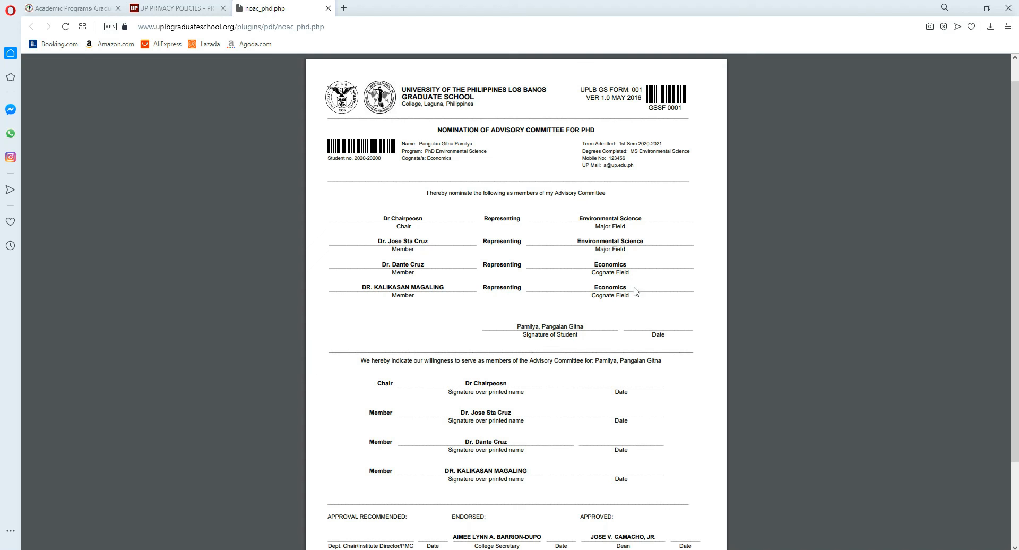
pyautogui.click(589, 223)
pyautogui.click(578, 319)
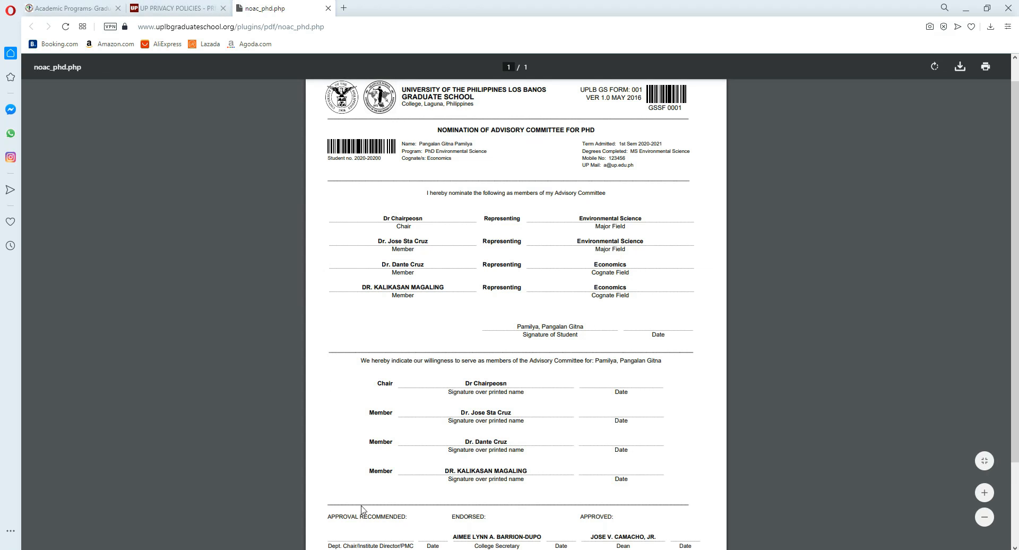
# Step: Return to the e-form, replace the names of the chair and the three members with random placeholder text, and generate the form again
pyautogui.click(303, 513)
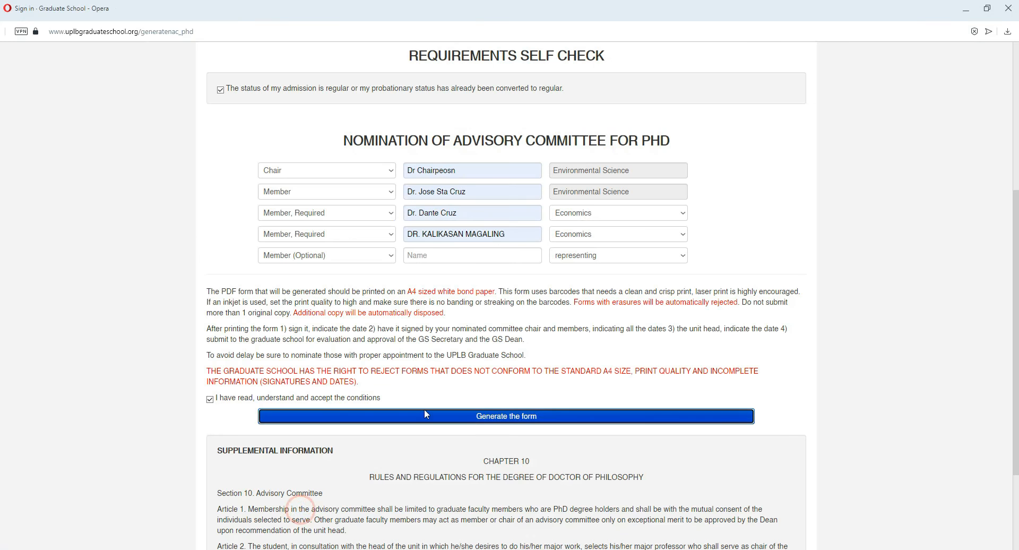
pyautogui.moveTo(507, 339); pyautogui.dragTo(426, 339)
pyautogui.write('casdasdasdasdas')
pyautogui.moveTo(461, 321); pyautogui.dragTo(419, 322)
pyautogui.write('asdasdas')
pyautogui.moveTo(468, 302); pyautogui.dragTo(467, 275)
pyautogui.write('werwer')
pyautogui.write('werewrwe')
pyautogui.click(504, 527)
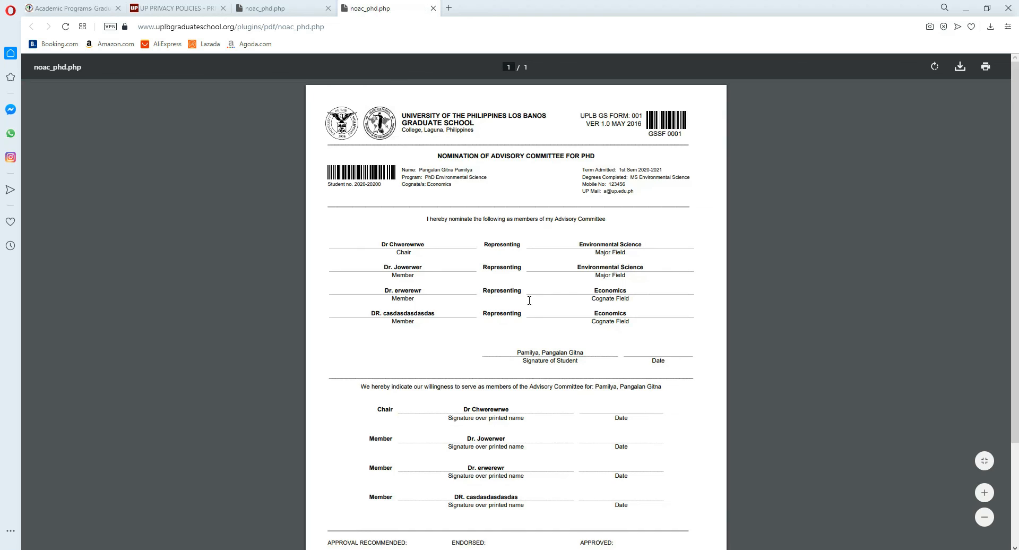
# Step: Compare the committee names in the new PDF with those in the earlier one, and close the earlier PDF
pyautogui.scroll(-2, 531, 456)
pyautogui.moveTo(489, 304); pyautogui.dragTo(485, 359)
pyautogui.click(444, 298)
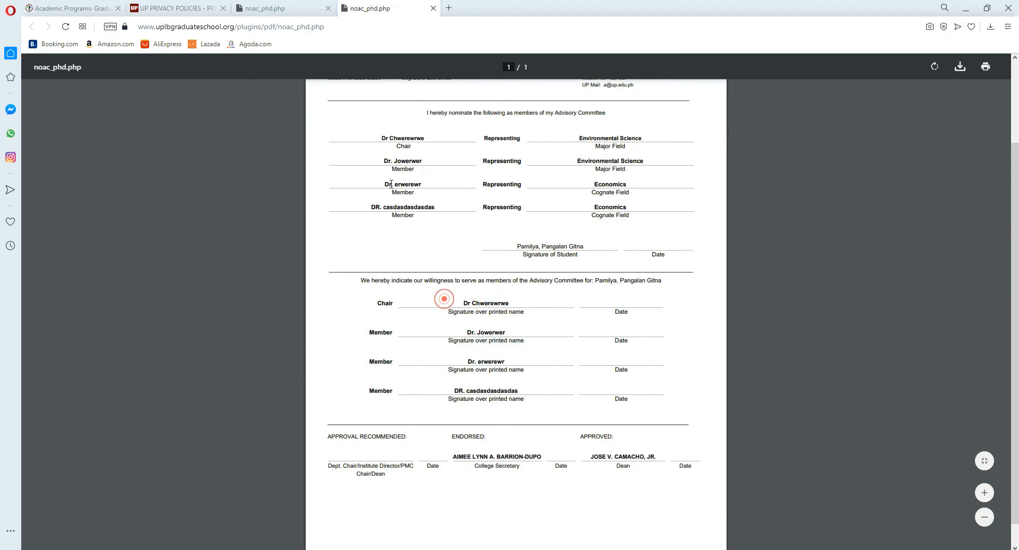
pyautogui.click(290, 7)
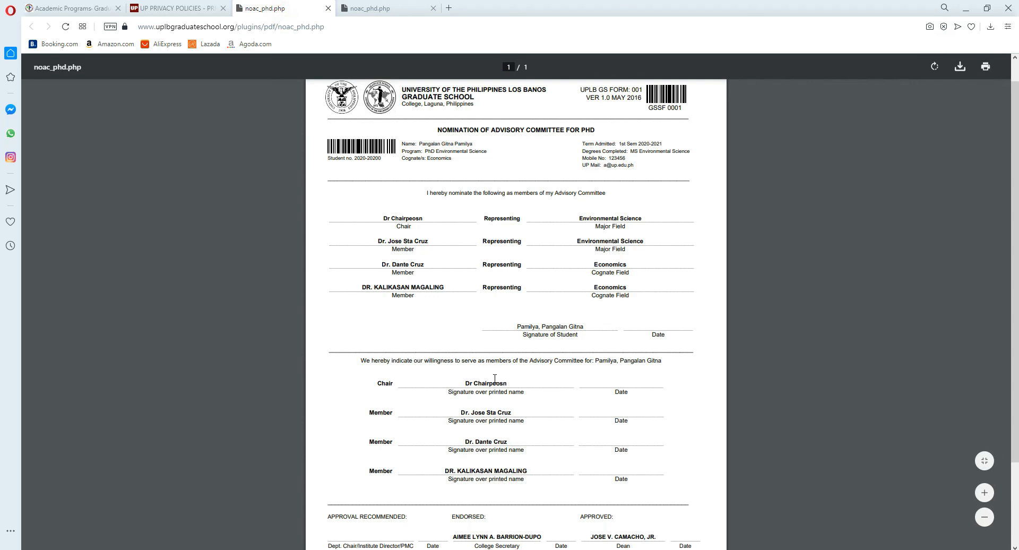
pyautogui.click(328, 8)
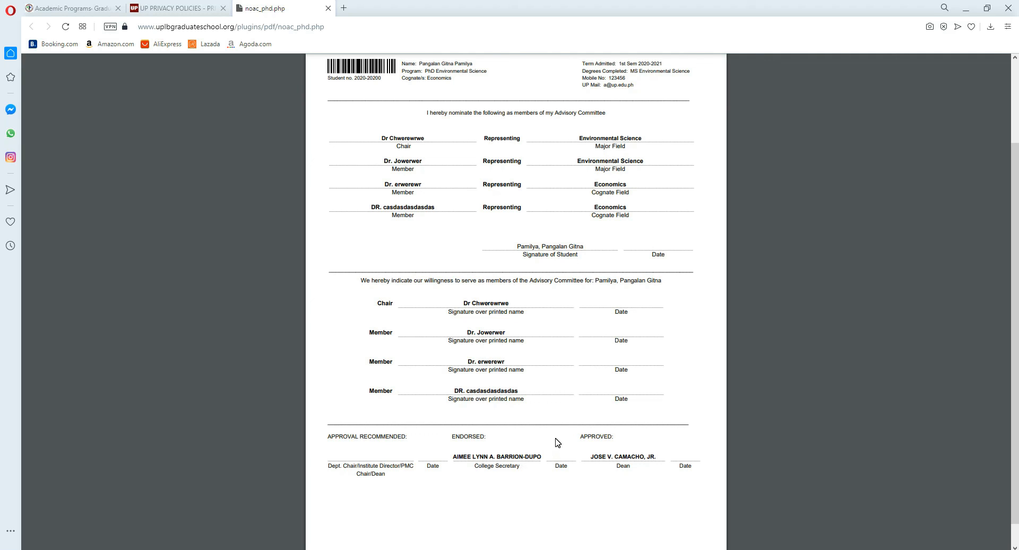
# Step: Go back to the e-form and review its student details, contact details, committee rows and printing conditions, then put its window away
pyautogui.click(76, 11)
pyautogui.click(272, 16)
pyautogui.moveTo(281, 539)
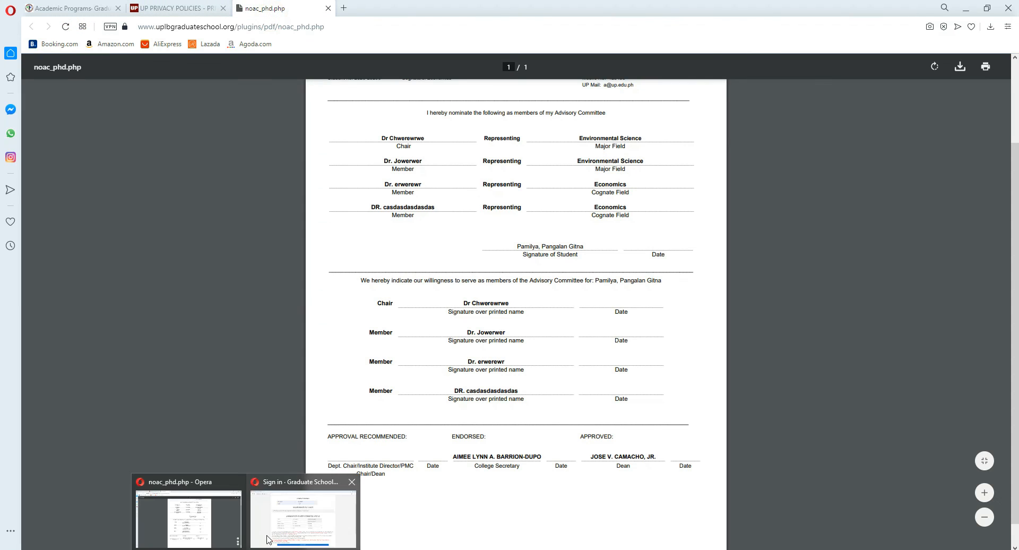
pyautogui.click(296, 520)
pyautogui.scroll(3, 633, 357)
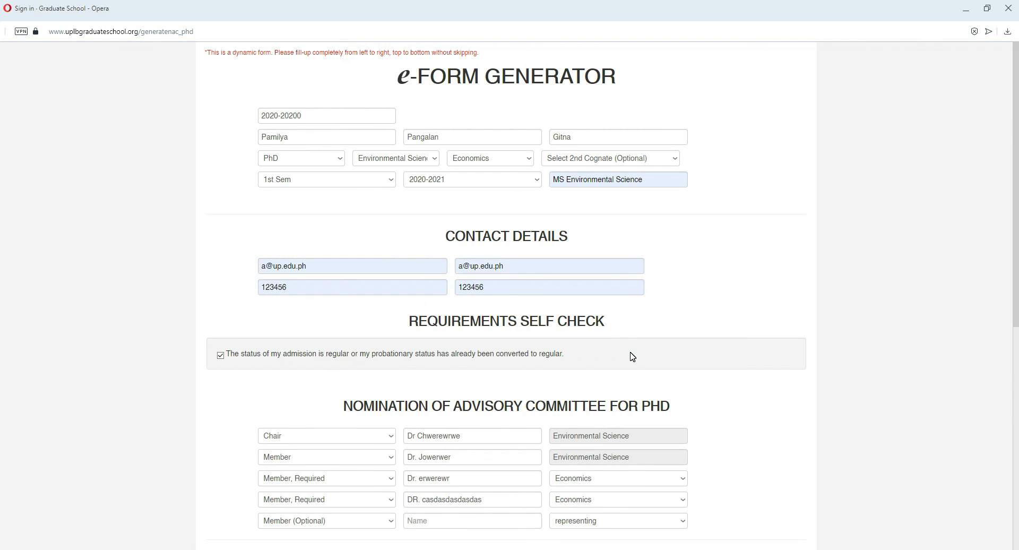
pyautogui.scroll(-3, 633, 357)
pyautogui.scroll(-3, 606, 365)
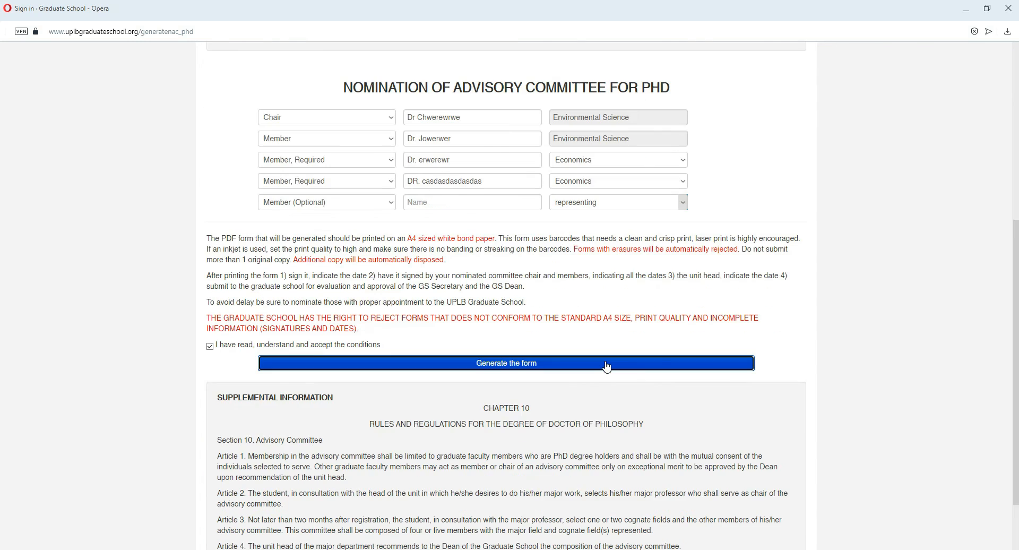
pyautogui.scroll(-2, 607, 367)
pyautogui.scroll(3, 605, 367)
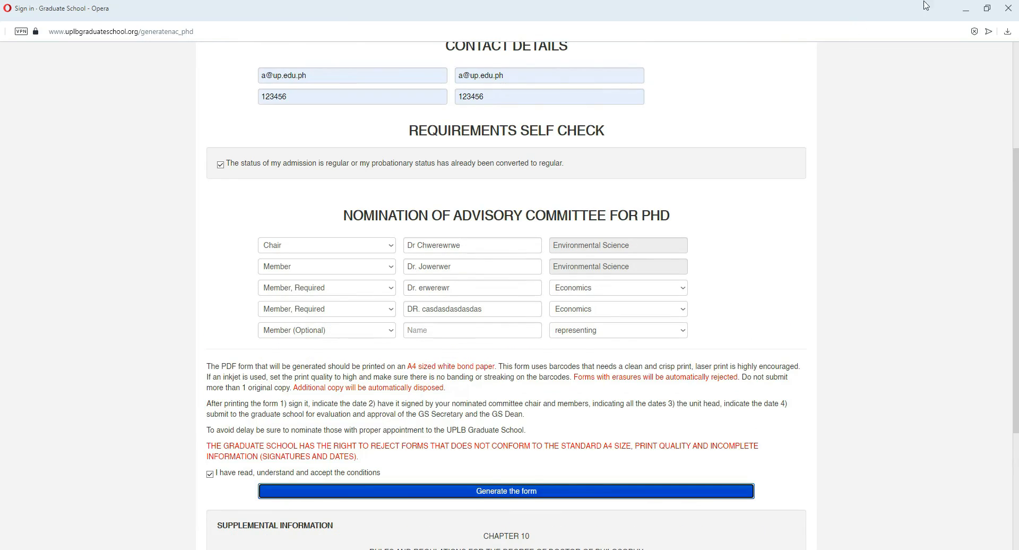
pyautogui.click(966, 11)
# Step: Review the regenerated PDF from the student details and nominated committee down to the signature and approval sections
pyautogui.scroll(2, 491, 178)
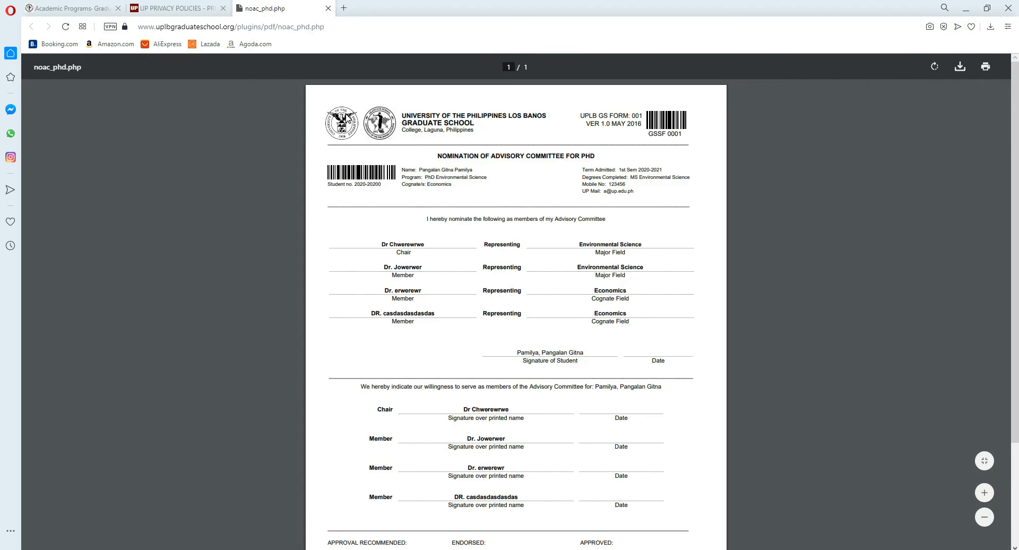
pyautogui.moveTo(542, 183); pyautogui.dragTo(584, 357)
pyautogui.click(614, 333)
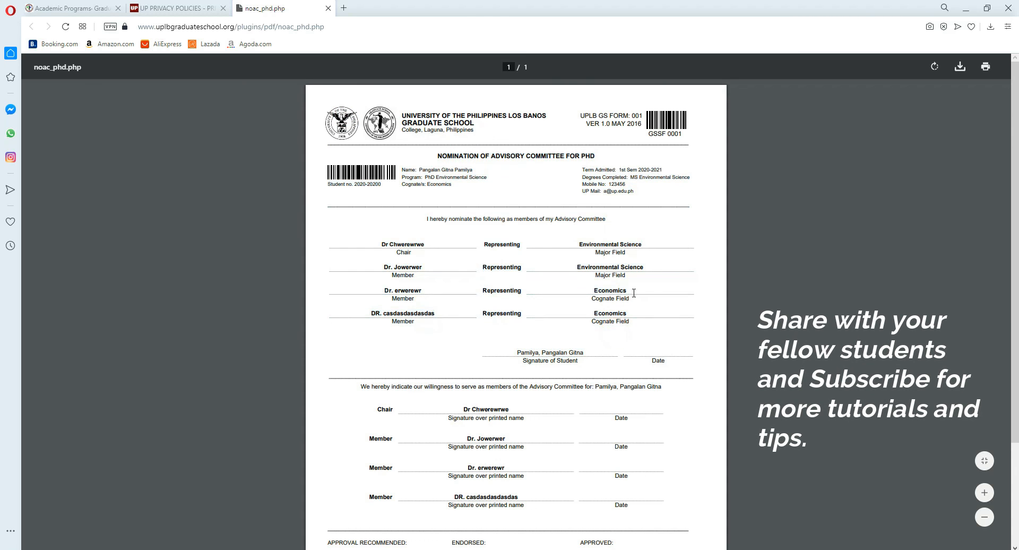
pyautogui.scroll(-3, 623, 265)
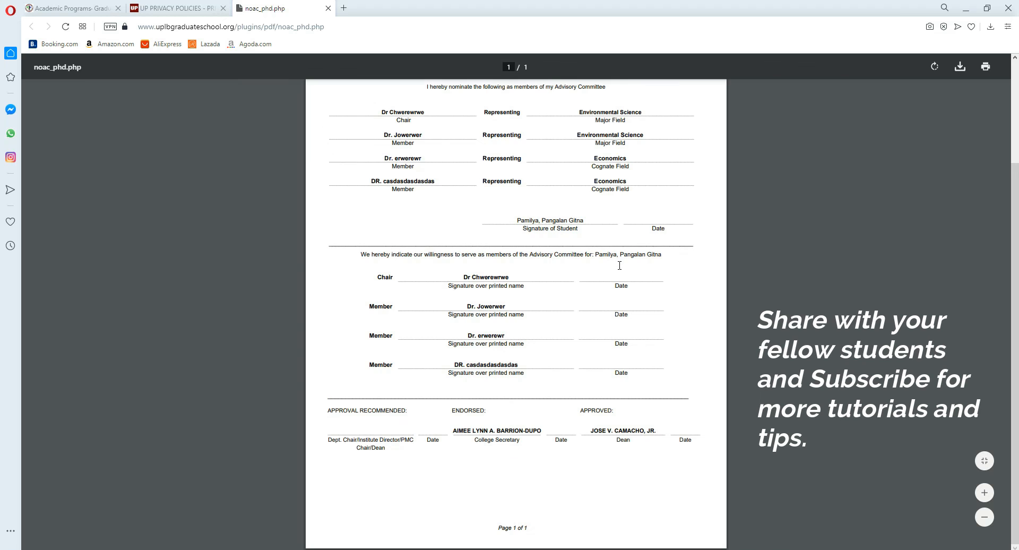
pyautogui.scroll(3, 619, 266)
pyautogui.scroll(-1, 619, 265)
pyautogui.scroll(2, 619, 265)
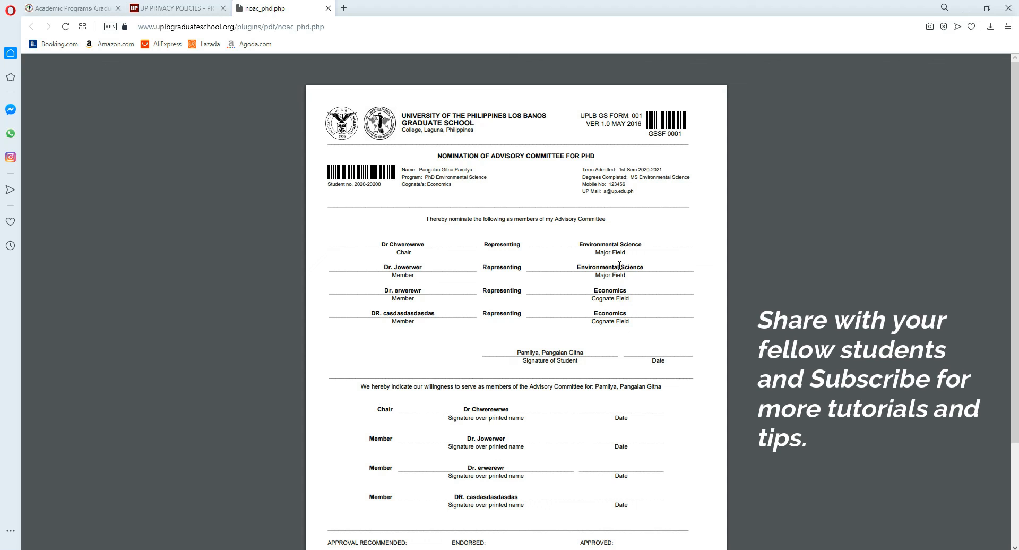
pyautogui.scroll(-2, 620, 266)
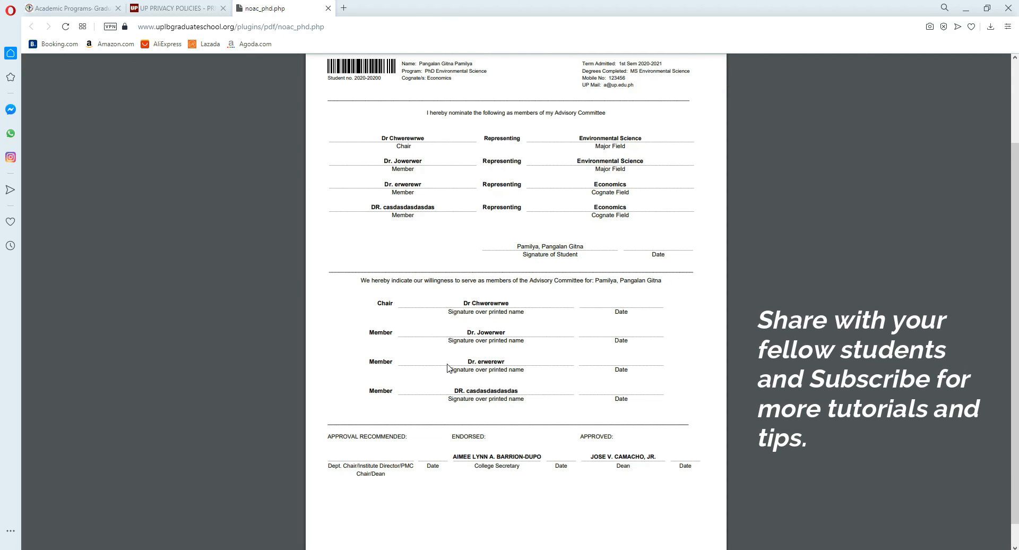